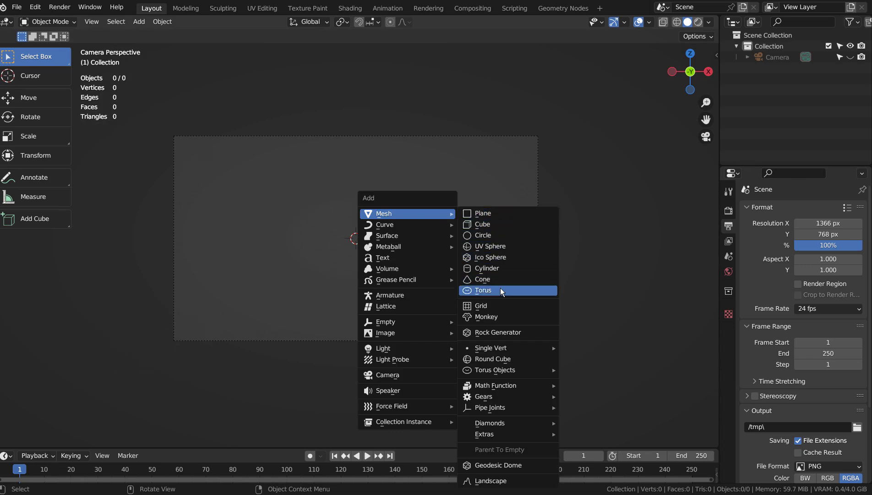
Add a metaball ball with a 2 m radius and duplicate it sideways along X to form an elongated body.
mouse_move(417, 246)
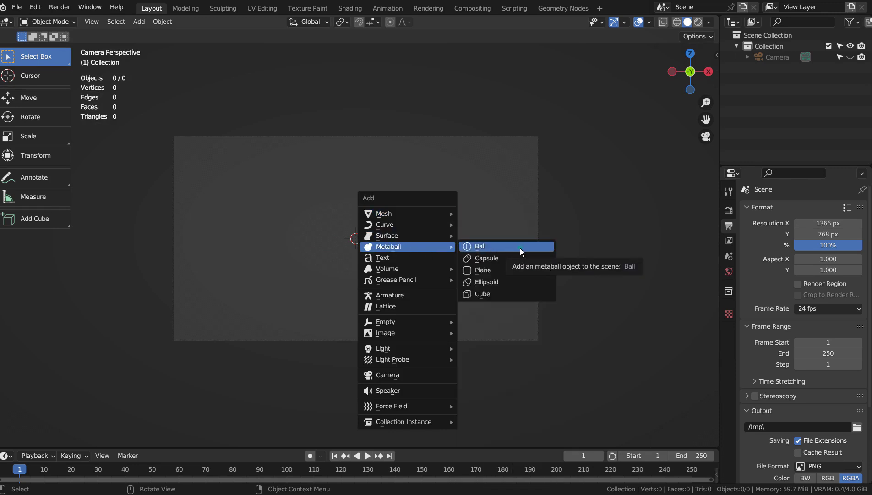
click(475, 248)
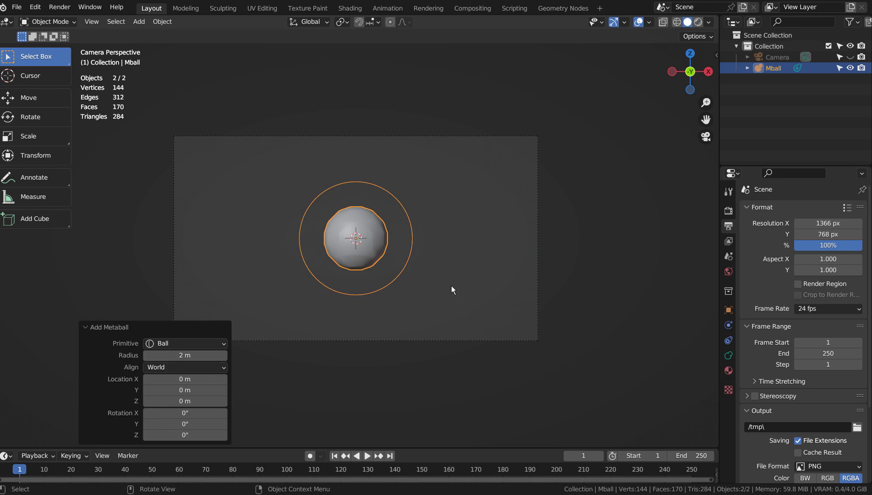
key(shift+d)
click(499, 290)
Duplicate the front body ball up and forward as the neck base, and scale it to about 0.49.
key(shift+d)
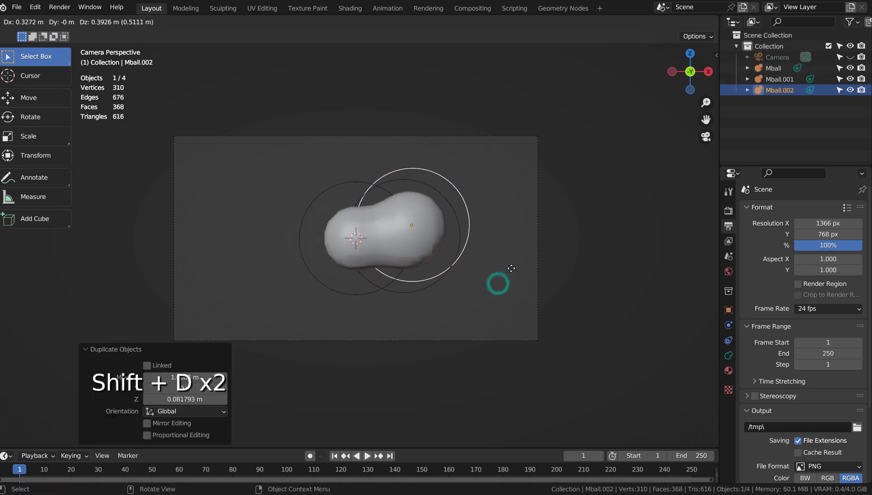
click(519, 255)
key(s)
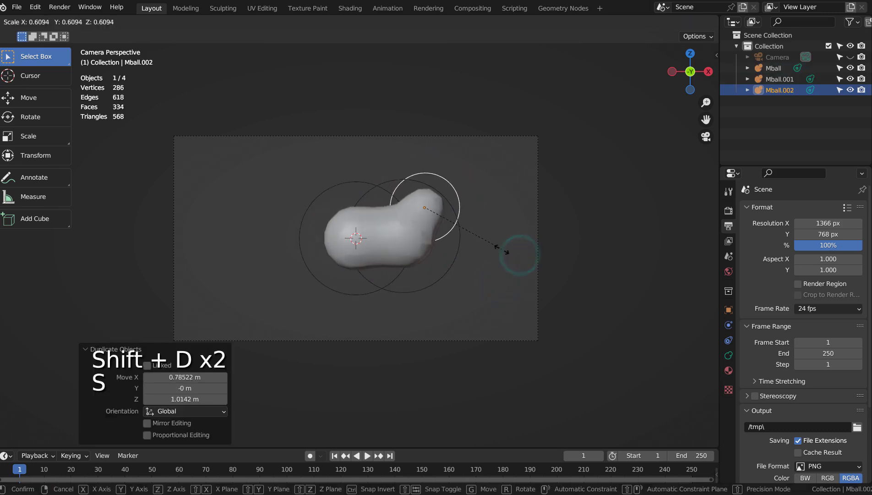
click(484, 249)
Duplicate the small neck ball four times along an arc rising forward and curving down to shape the neck and head.
key(shift+d)
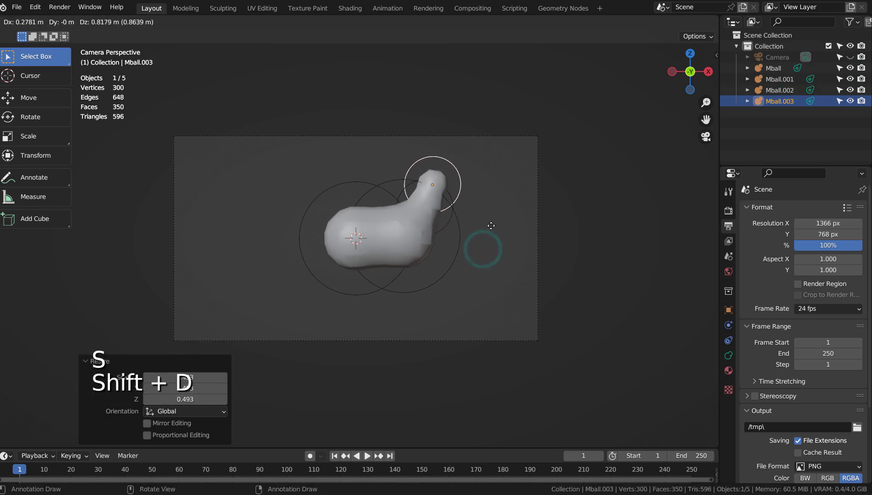
click(492, 221)
key(shift+d)
click(507, 212)
key(shift+d)
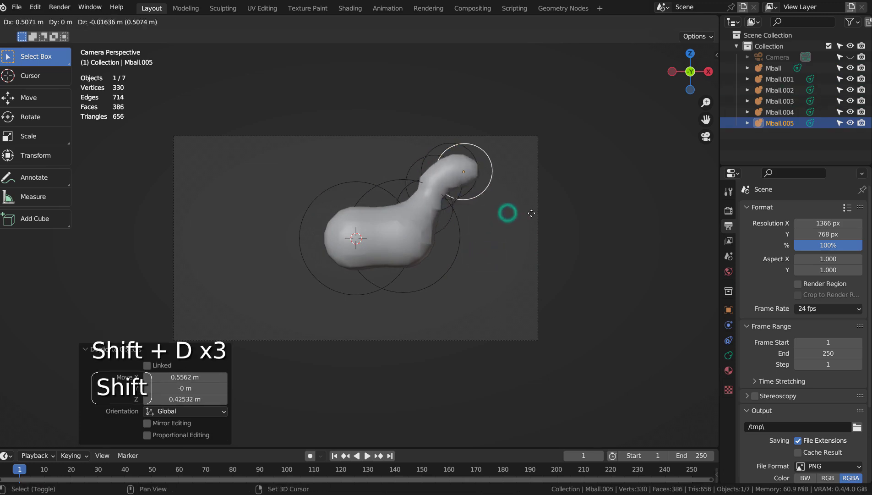
click(523, 212)
key(shift+d)
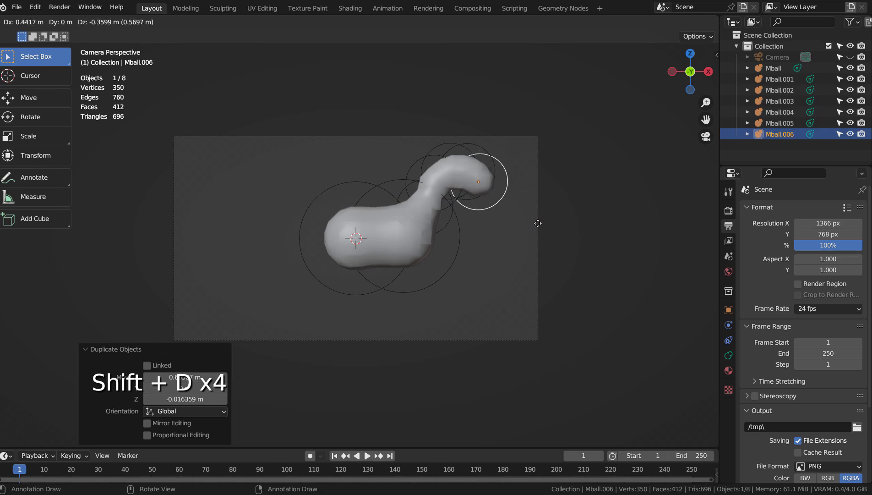
click(538, 228)
Duplicate the head ball to the underside of the front body, and duplicate it again about 0.83 m lower to form the front leg.
key(shift+d)
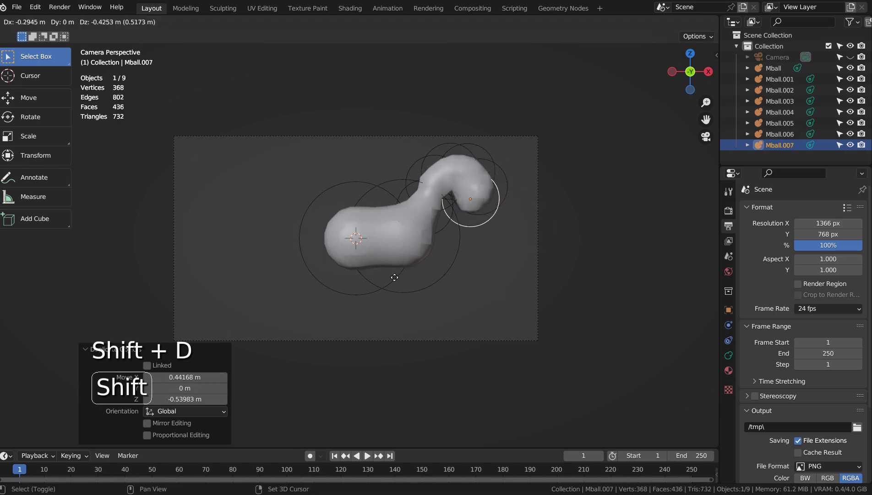
click(338, 337)
key(shift+d)
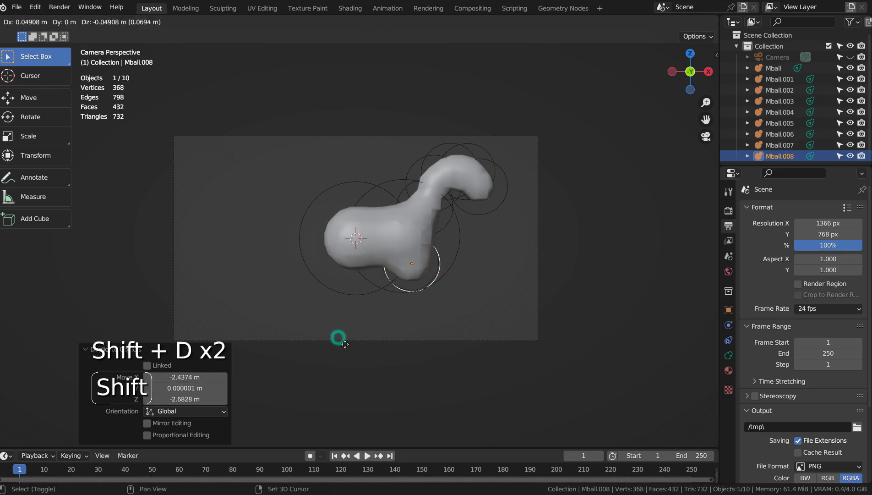
shift+click(345, 362)
Duplicate the front leg ball to the rear underside of the body and again about 1 m lower to form the hind leg.
key(shift+d)
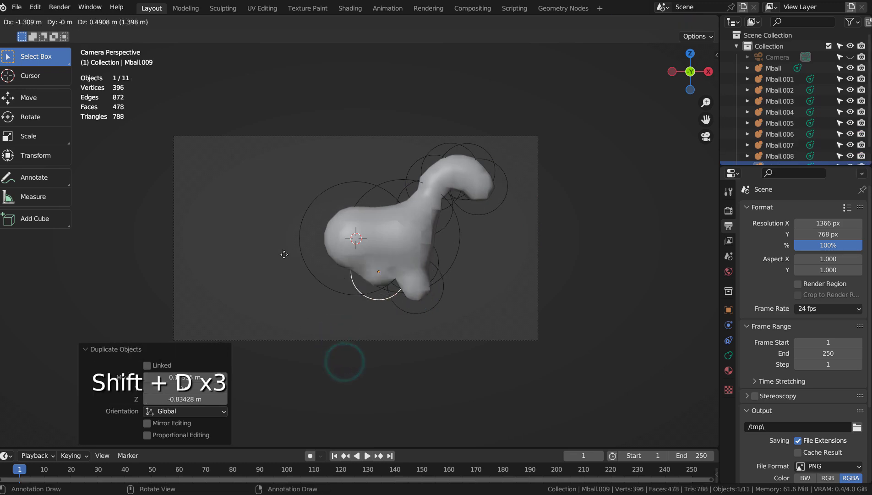
click(264, 250)
key(shift+d)
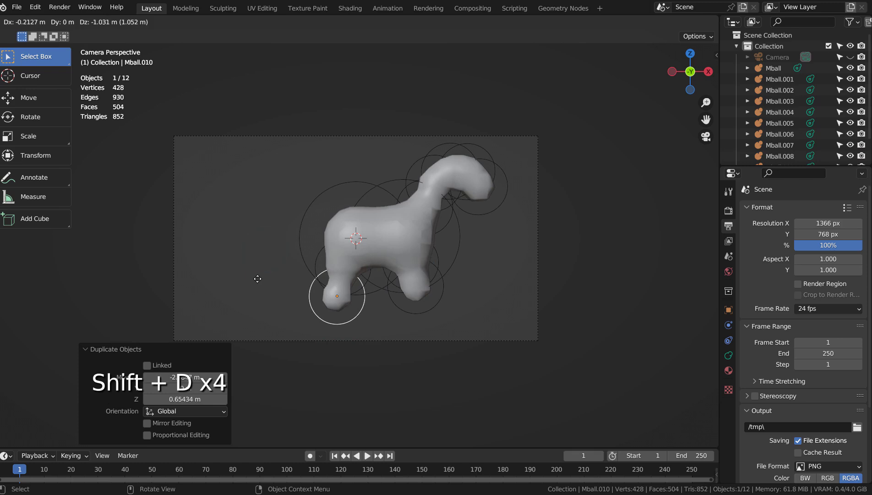
click(256, 277)
Duplicate a ball to the rump, scale it to about 0.53, and duplicate it about 0.52 m backward to start the tail.
key(shift+d)
click(339, 163)
key(s)
click(364, 214)
key(shift+d)
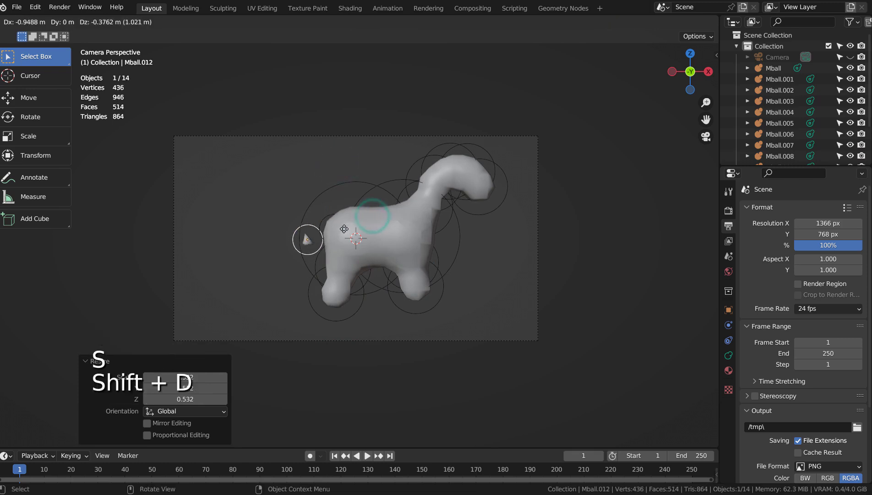
click(358, 220)
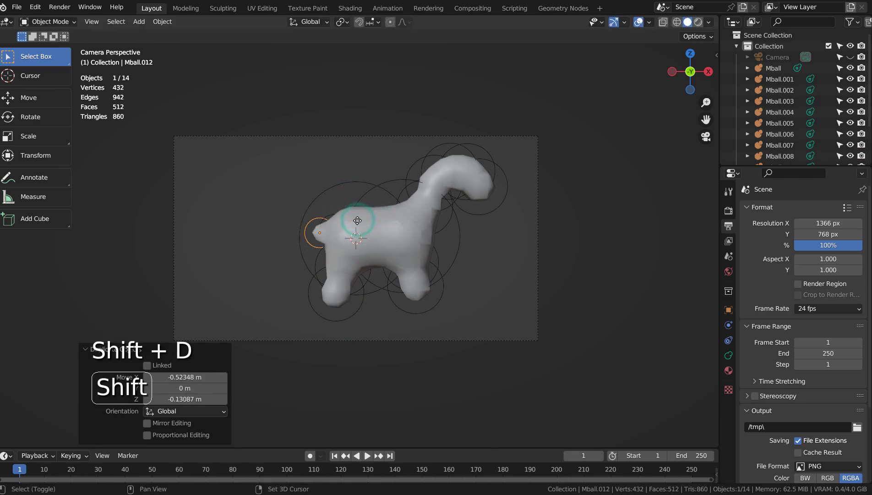
Duplicate the tail ball slightly further back and down, and scale the copy to about 1.34.
key(shift+d)
click(350, 230)
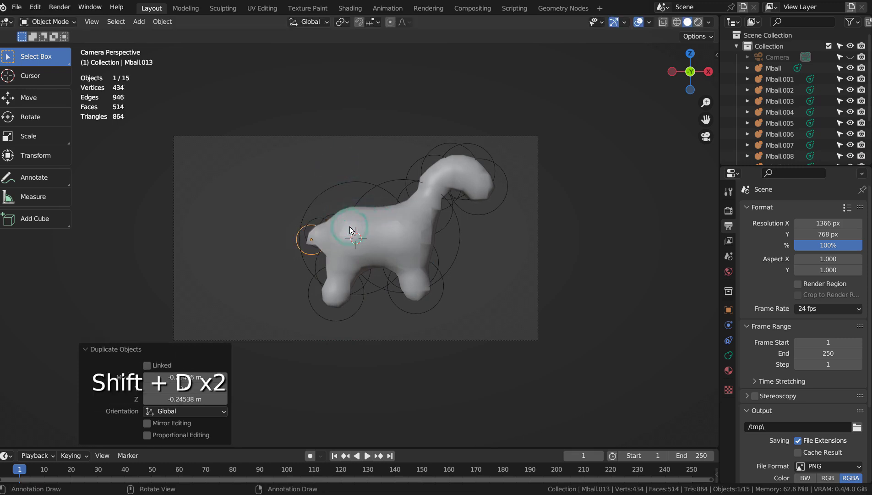
key(s)
click(358, 227)
Duplicate the enlarged tail ball three times backward and downward so the tail curves toward the ground.
key(shift+d)
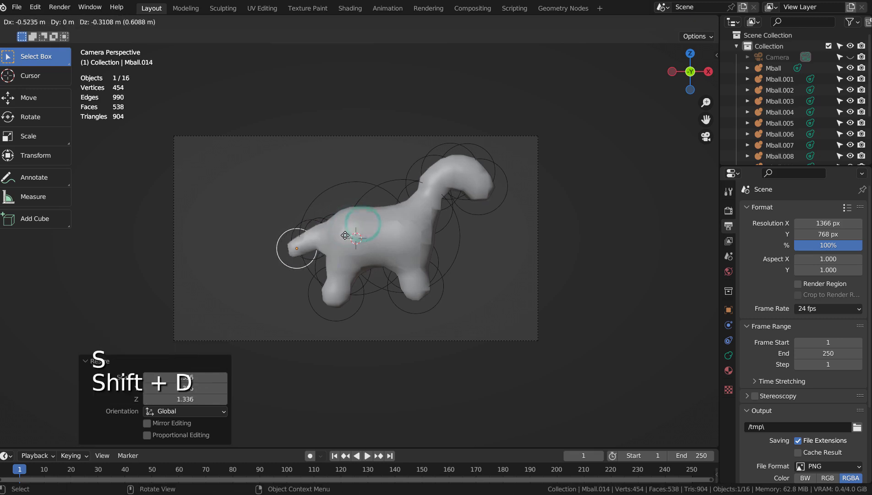
click(352, 238)
key(shift+d)
click(343, 254)
key(shift+d)
click(347, 271)
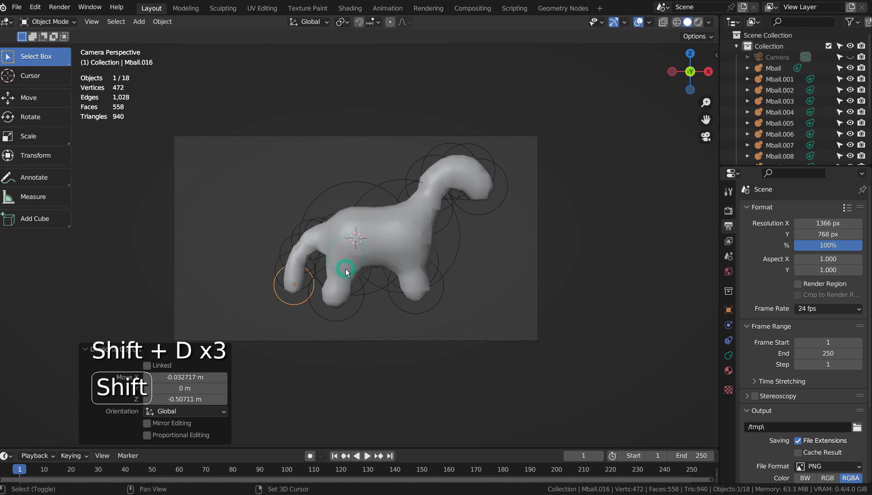
Scale down the lowest tail ball and duplicate it three times down and backward to form a tapered tail tip.
key(s)
click(329, 275)
key(shift+d)
click(323, 280)
key(shift+d)
click(317, 286)
key(shift+d)
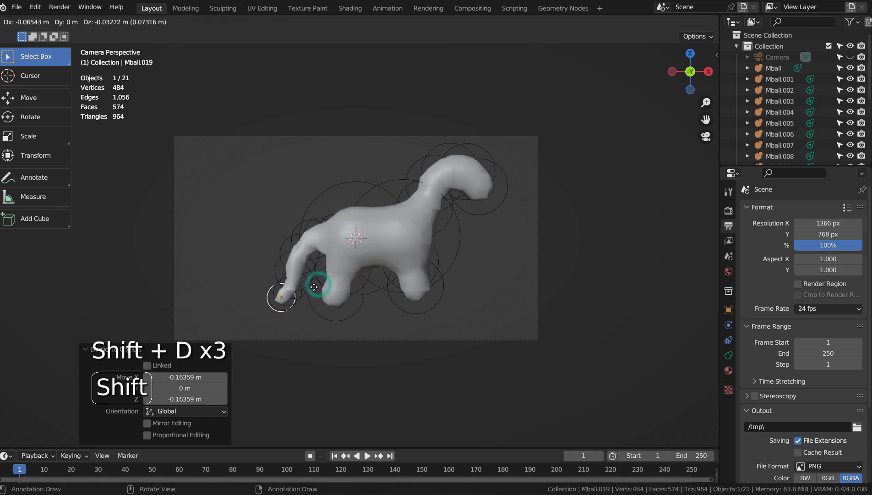
click(313, 288)
key(Tab)
middle_drag(532, 265, 494, 293)
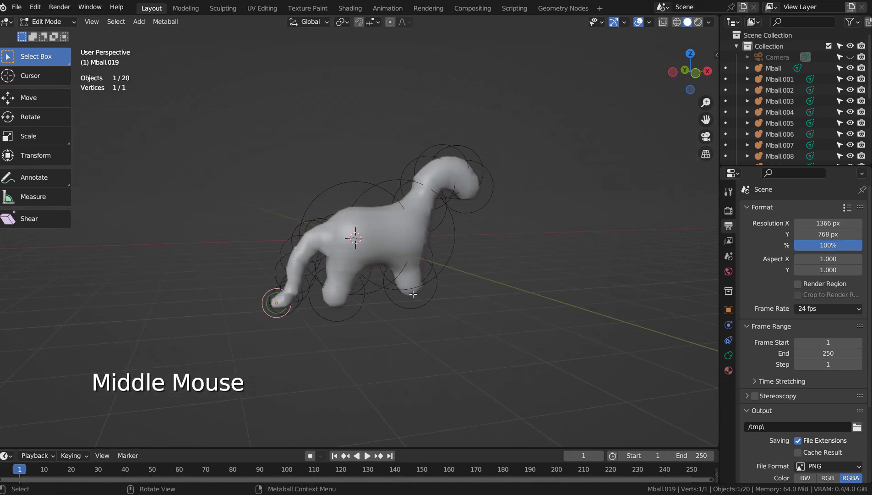
click(413, 294)
click(414, 293)
key(Tab)
Select the four metaballs forming the front and hind legs and move them about -0.56 m along Y in the right orthographic view.
click(417, 295)
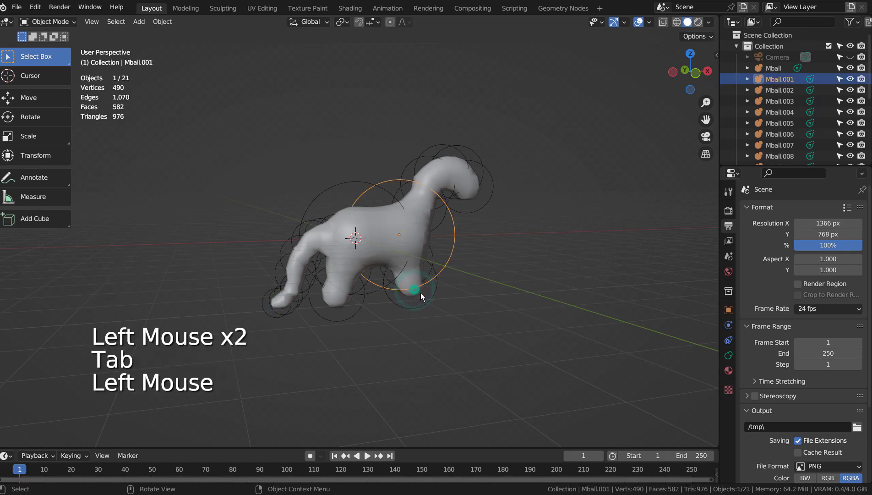
click(419, 296)
click(419, 296)
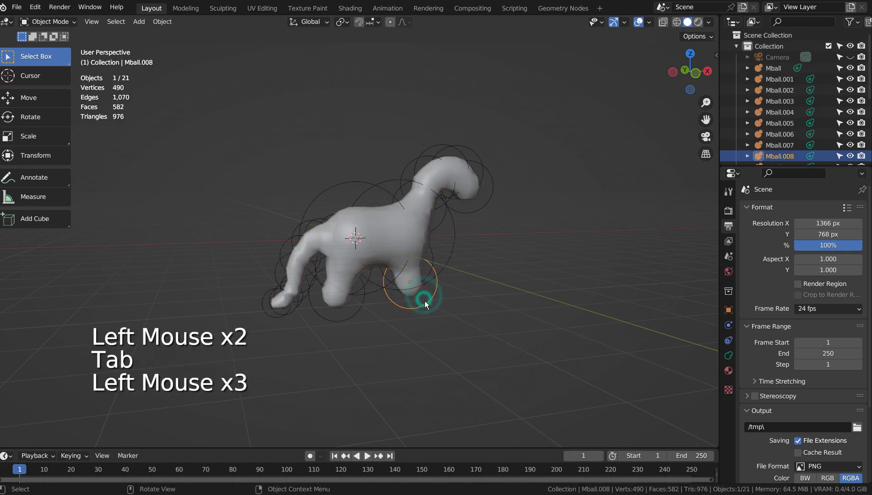
shift+click(357, 315)
middle_drag(357, 316, 374, 323)
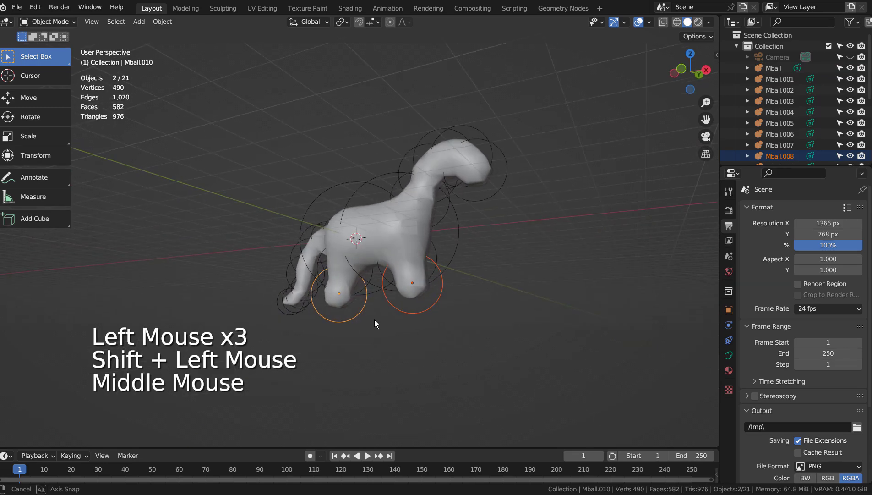
shift+click(371, 279)
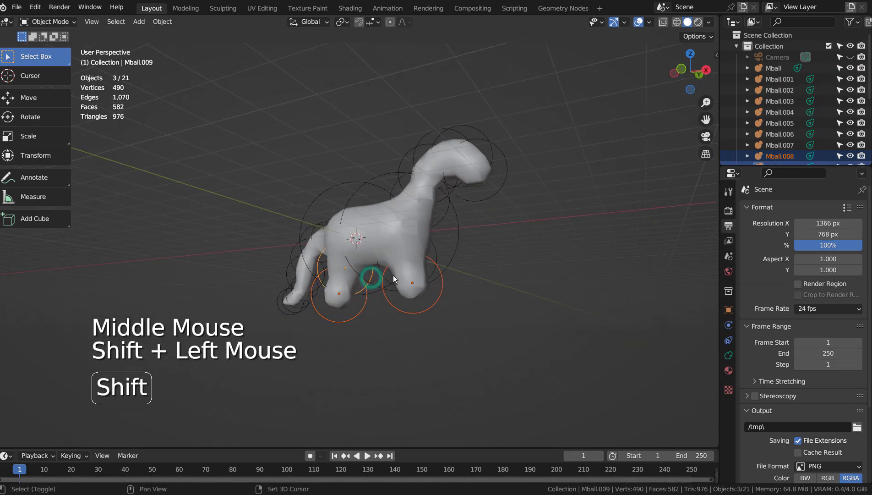
shift+click(440, 257)
middle_drag(440, 256, 455, 325)
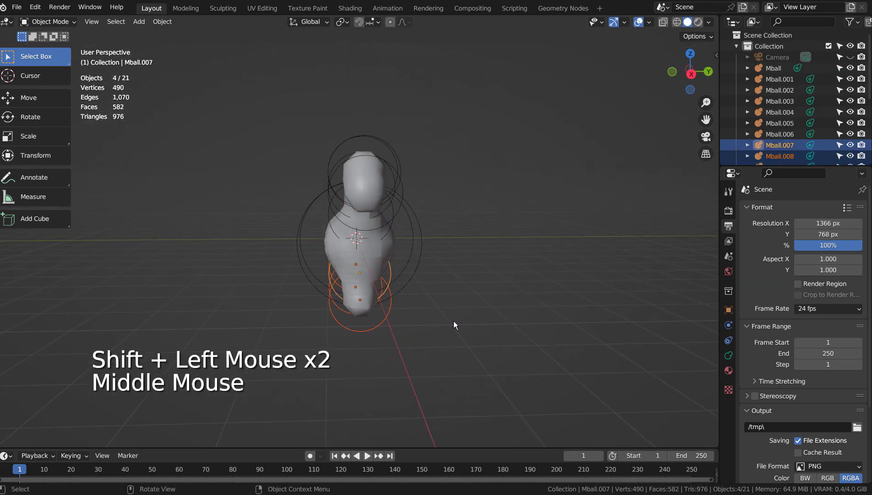
key(KP_1)
key(KP_3)
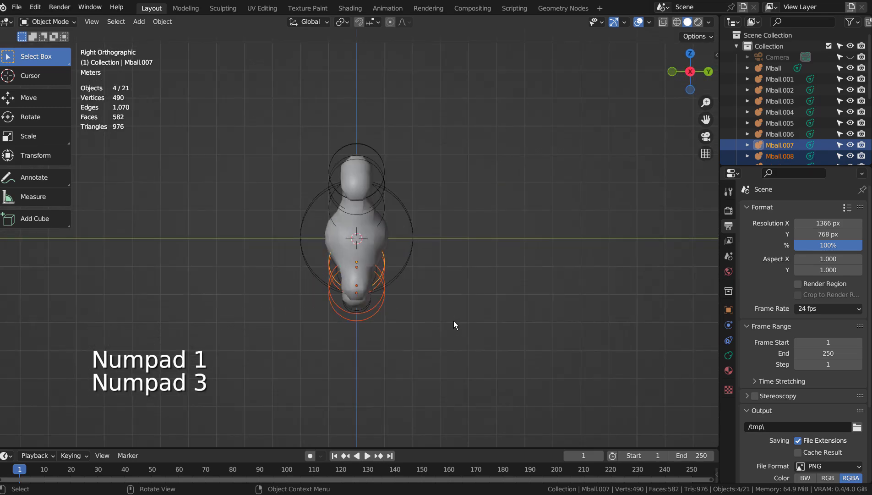
key(g)
middle_click(453, 325)
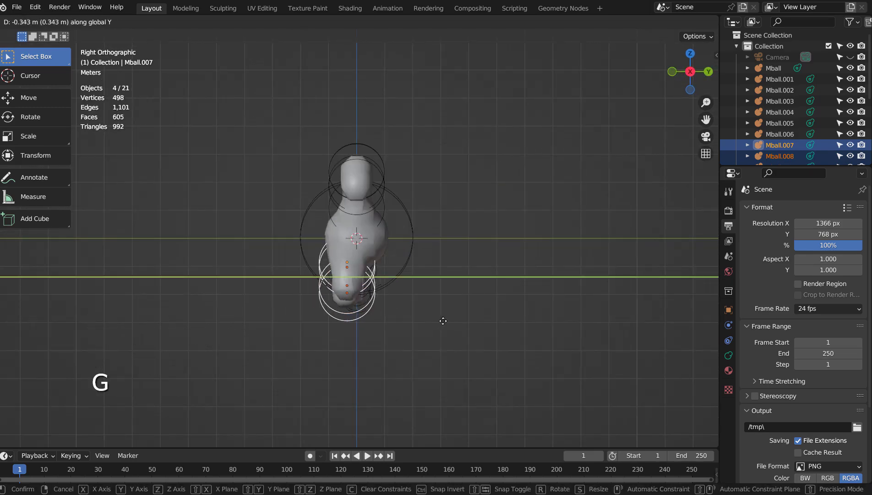
click(437, 321)
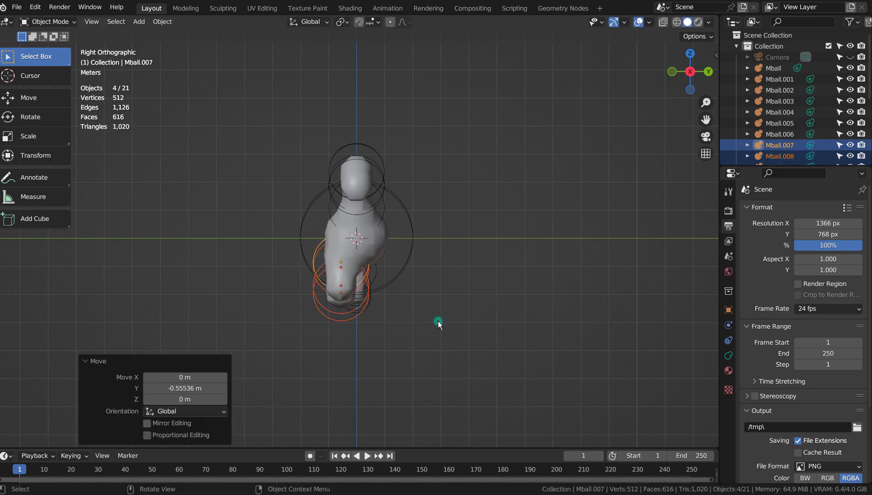
Duplicate the leg metaballs about 1.5 m along Y to create the pair of legs on the other side.
key(shift+d)
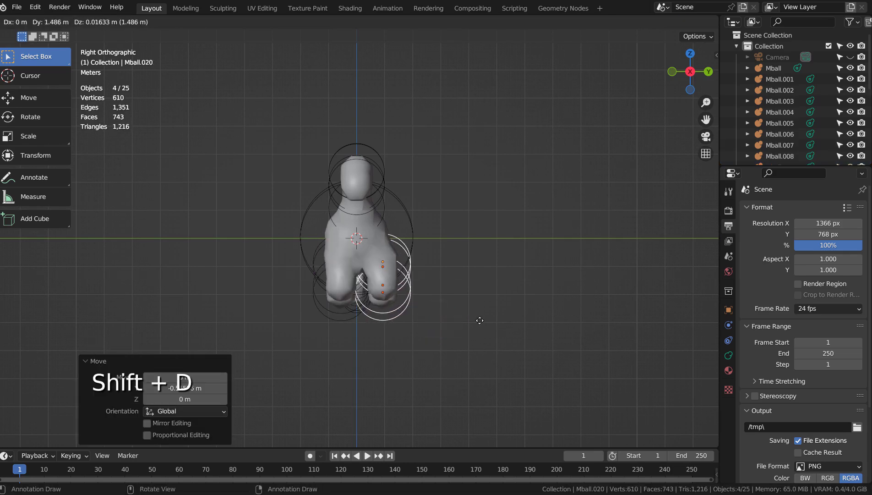
click(479, 320)
middle_drag(516, 339, 528, 362)
key(Tab)
key(Tab)
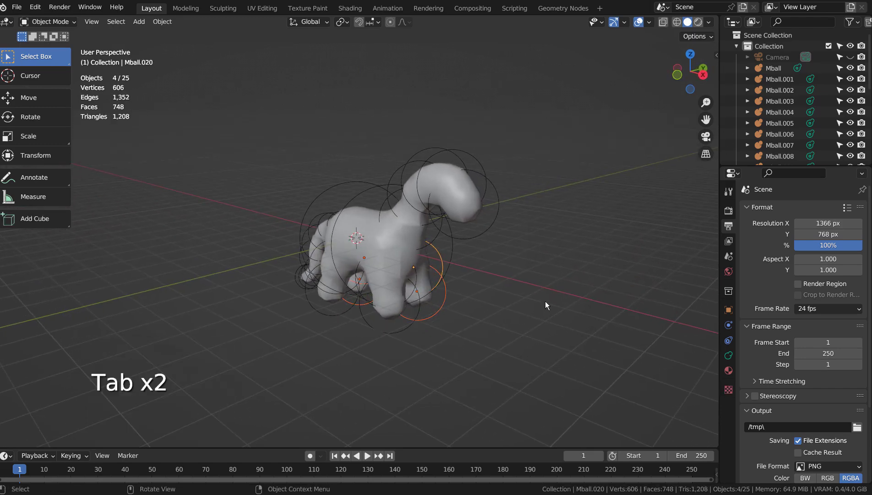
Select the original body metaball and return to the camera view.
click(535, 301)
click(406, 259)
middle_drag(407, 259, 436, 288)
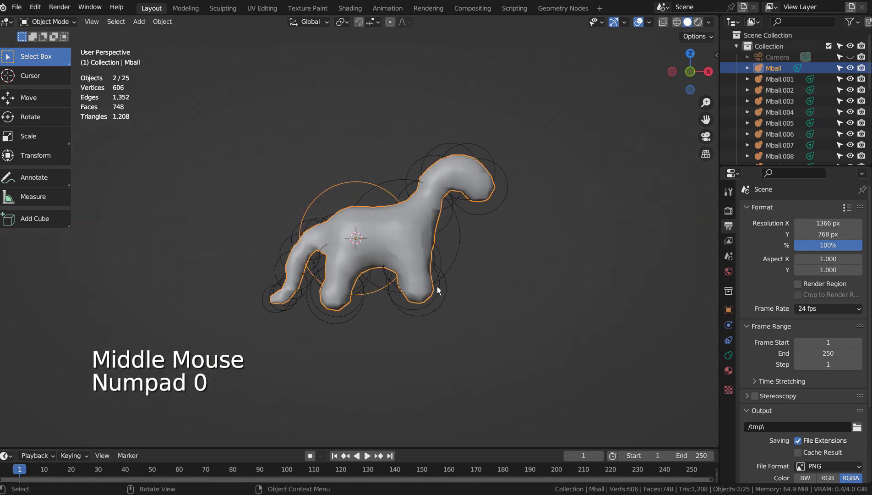
key(KP_0)
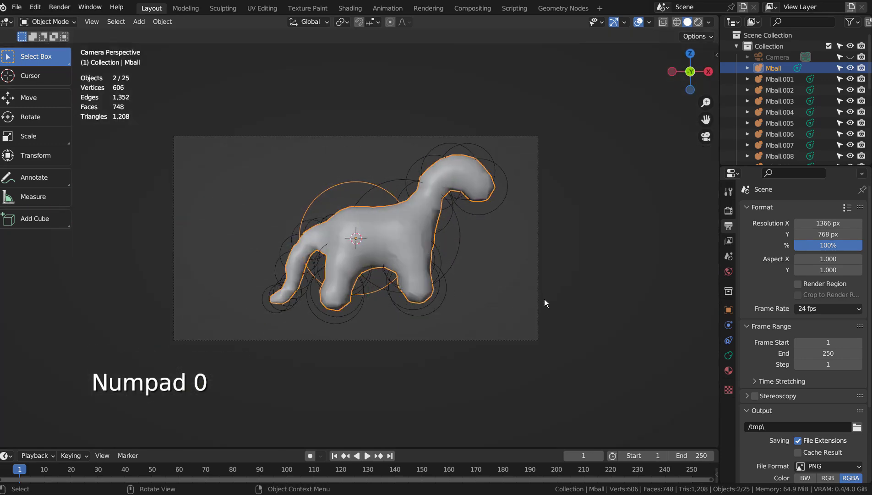
key(r)
key(z)
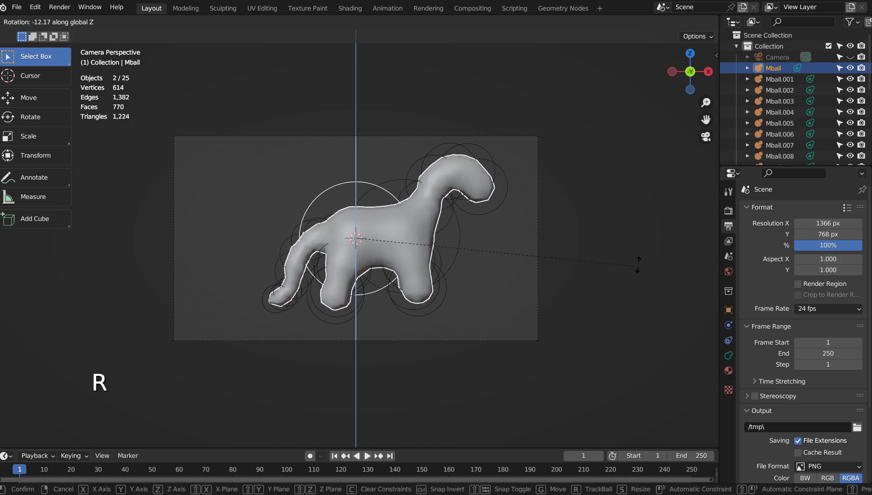
click(485, 280)
key(ctrl+z)
key(r)
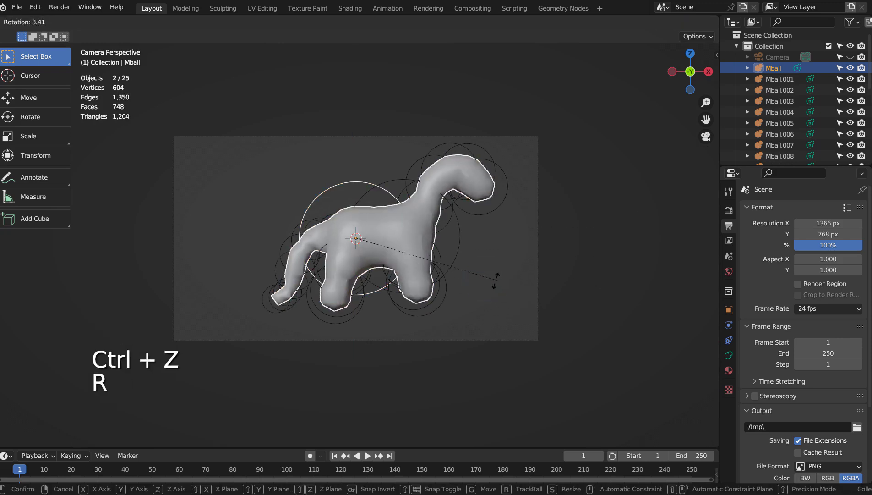
click(498, 278)
key(ctrl+z)
Rotate all metaballs about -34.7° around global Z, and move them about -1.48 m in X and -0.33 m in Z.
key(a)
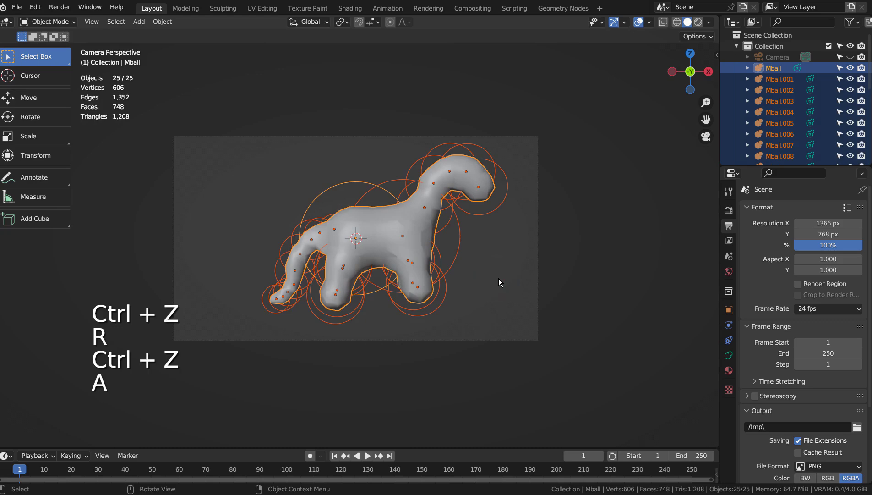
key(r)
key(z)
click(408, 297)
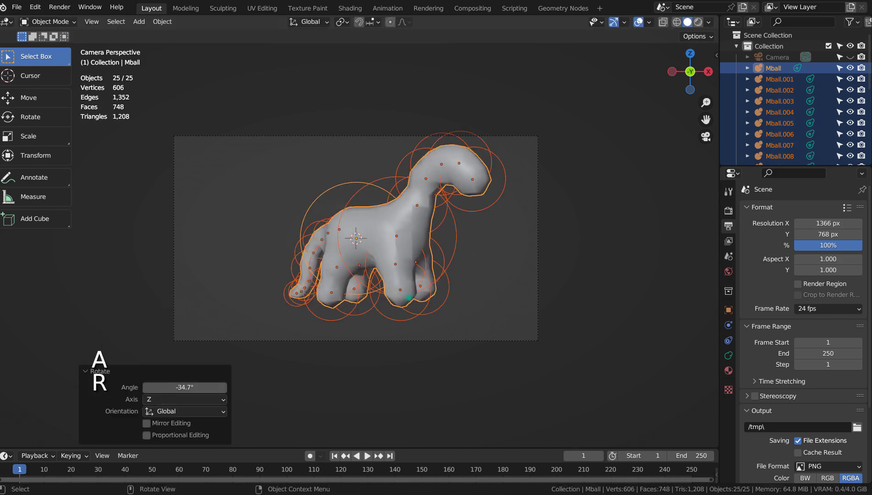
key(g)
click(430, 302)
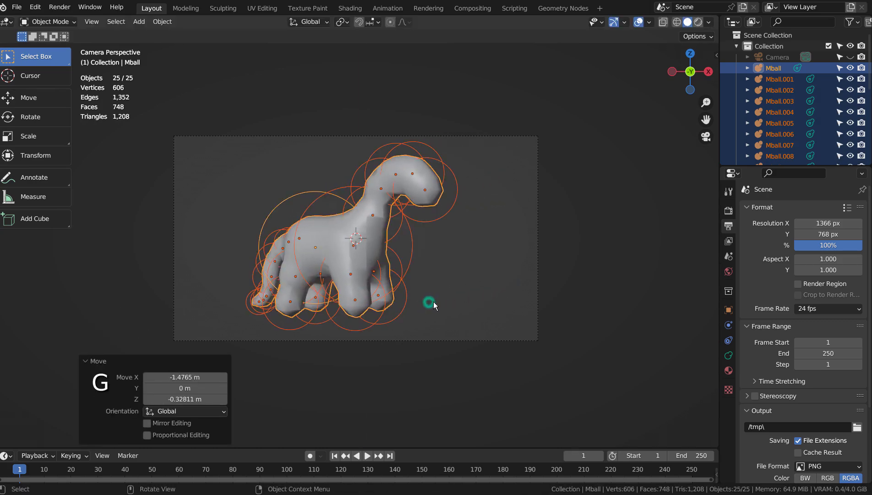
Rotate all metaballs 3.66° about the view axis, move them about 0.3 m in X within the camera frame, and clear the selection.
key(r)
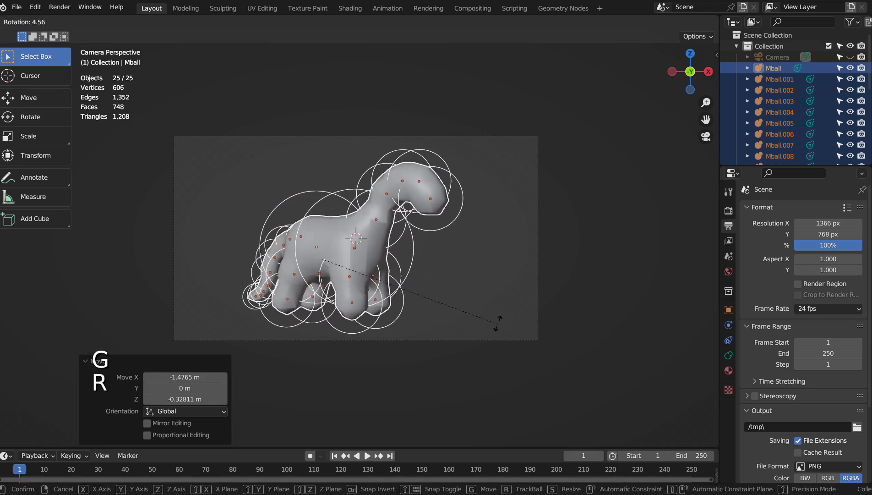
click(494, 320)
key(g)
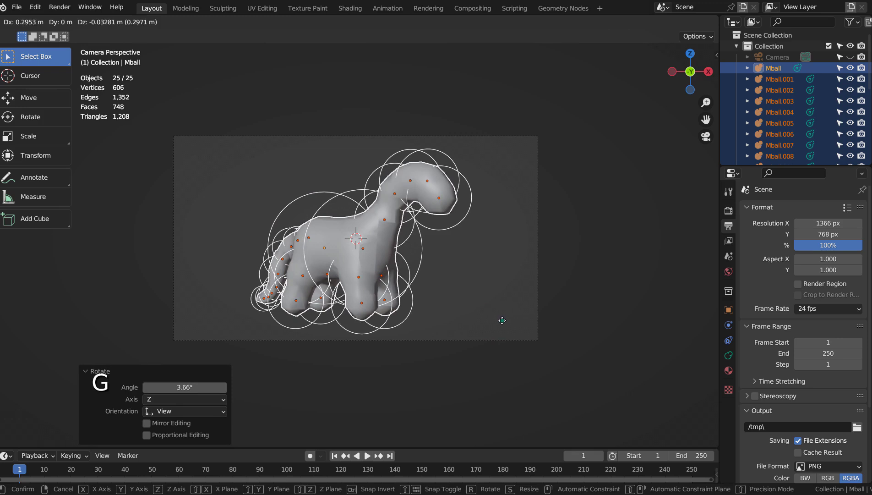
click(505, 320)
click(512, 296)
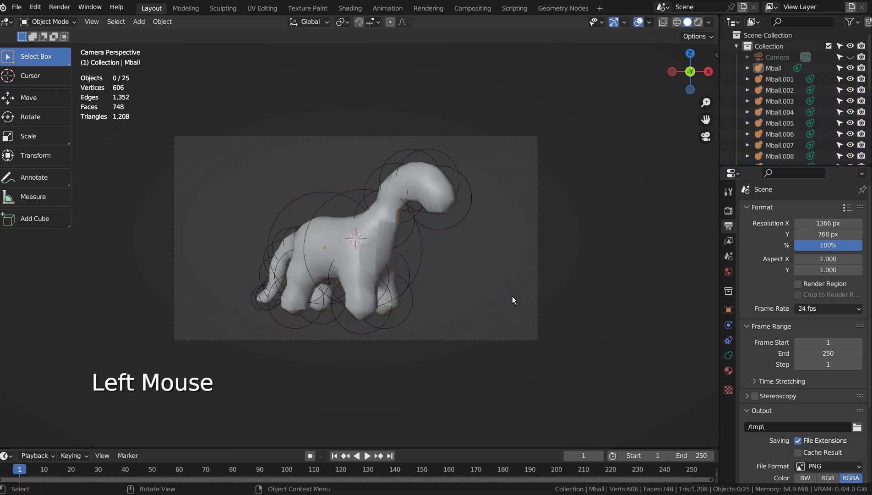
Check the render and output settings and the compositing nodes, and render the dinosaur from the camera view.
click(729, 210)
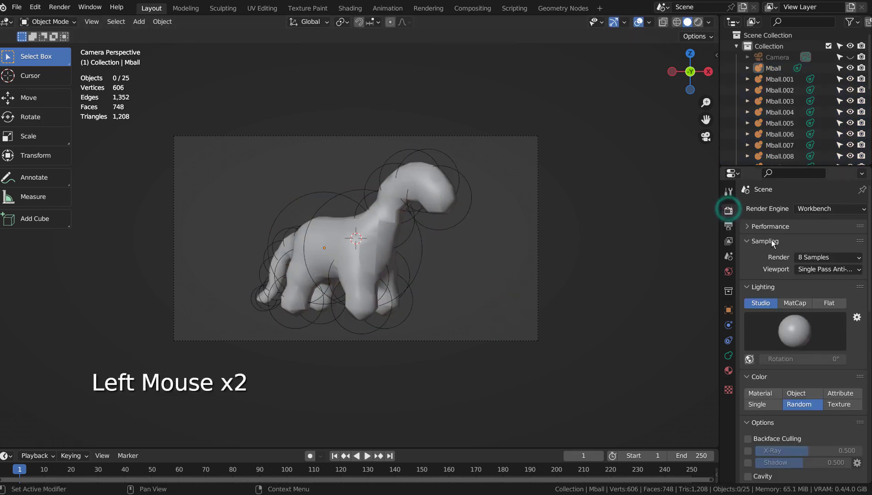
click(728, 225)
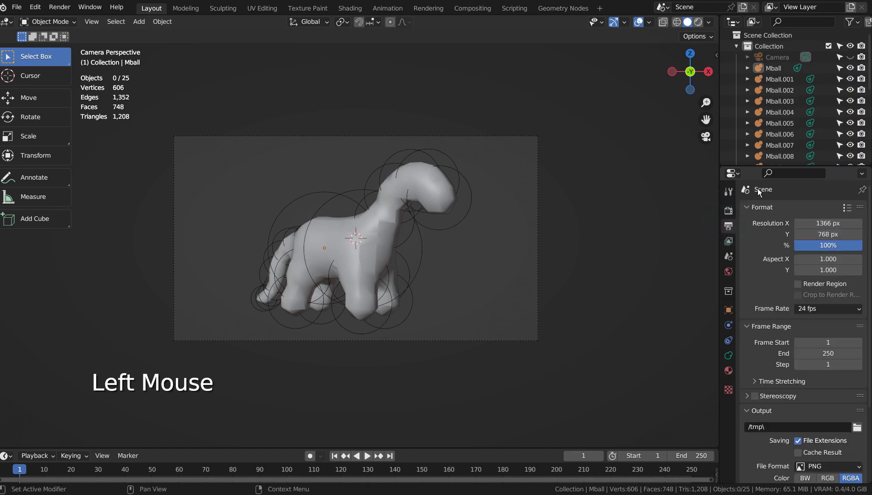
click(469, 10)
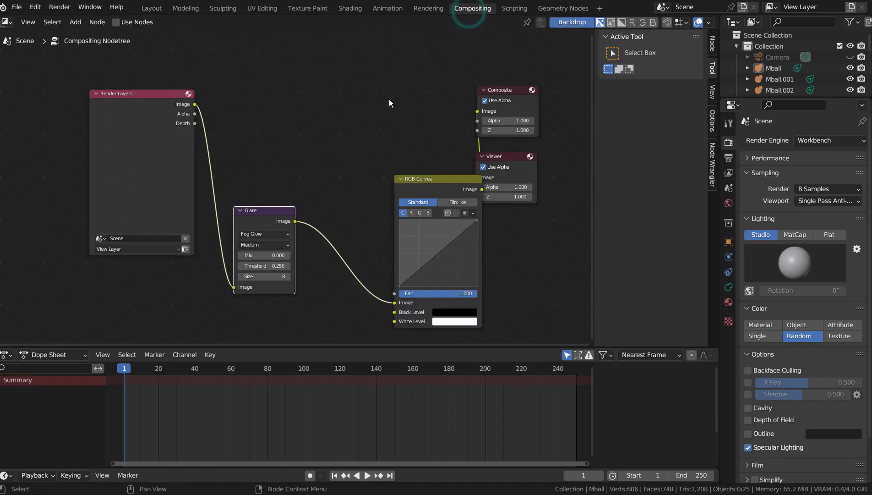
click(159, 8)
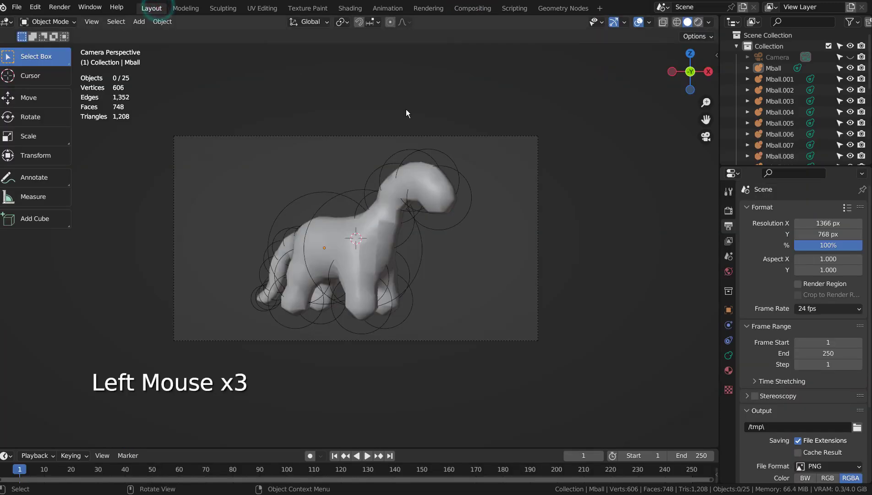
key(F12)
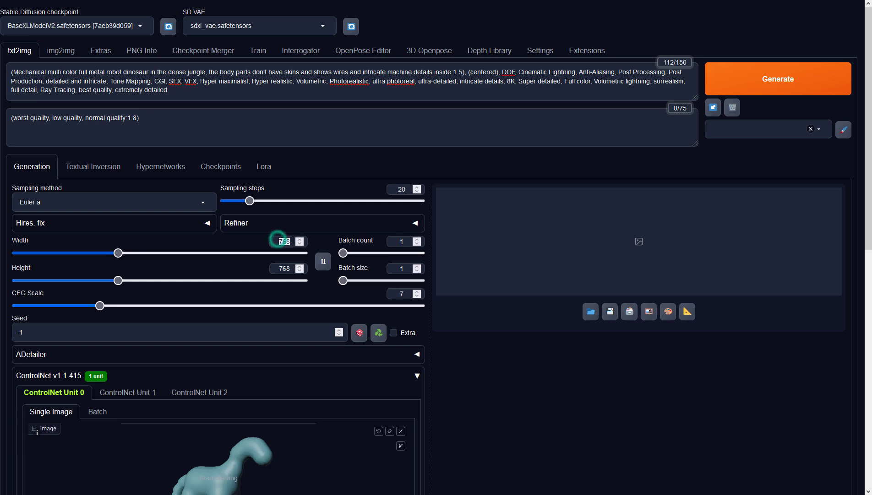
Set the txt2img image width to 1366 in the Stable Diffusion web UI.
text(1366)
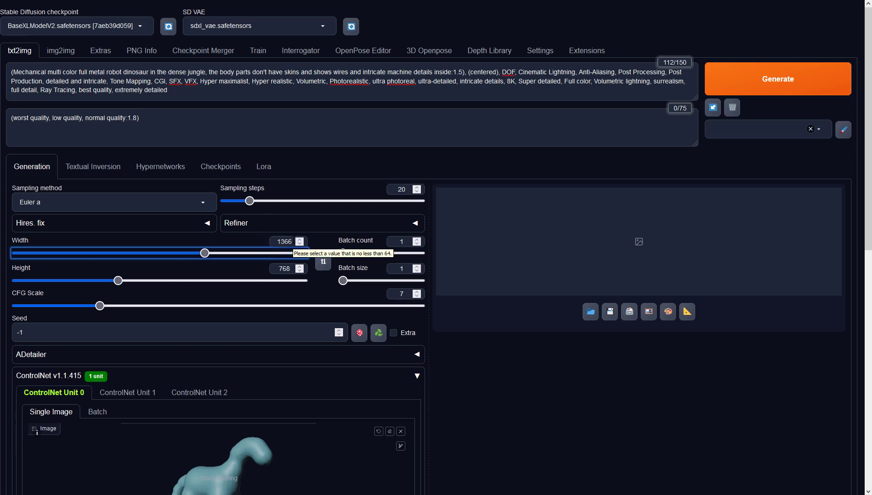
click(272, 134)
click(521, 356)
Configure ControlNet Unit 0 with the Depth control type, preprocessor none and the sai_xl_depth_256lora model.
scroll(520, 355, down, 3)
scroll(448, 370, down, 3)
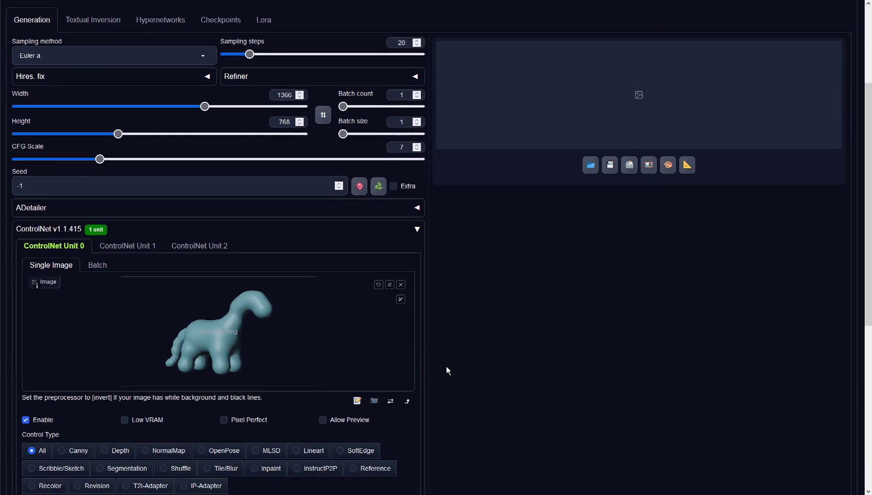
click(130, 365)
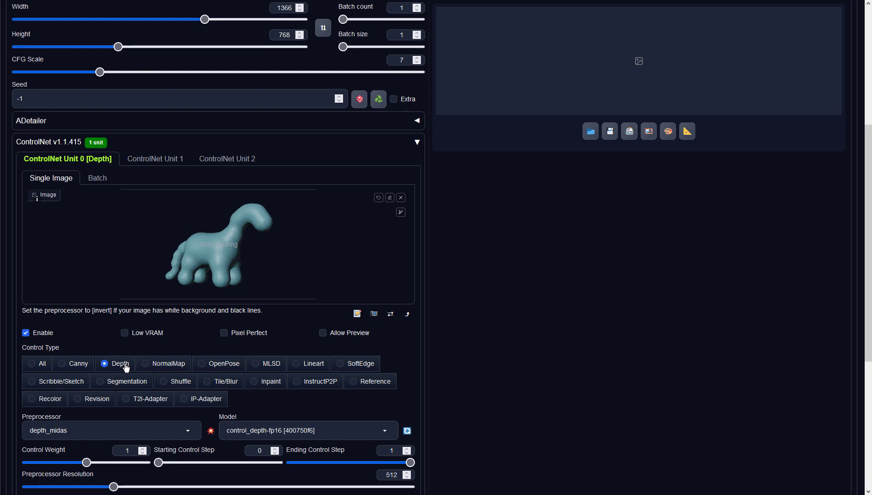
click(121, 425)
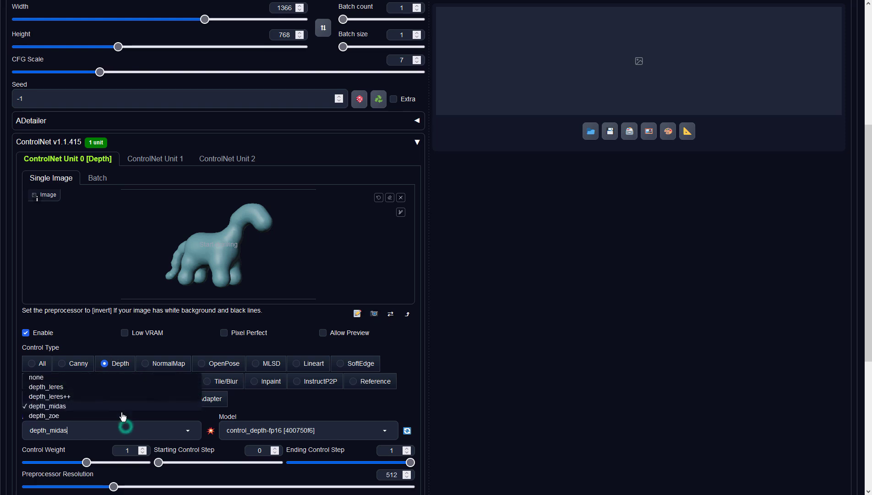
click(86, 373)
click(251, 430)
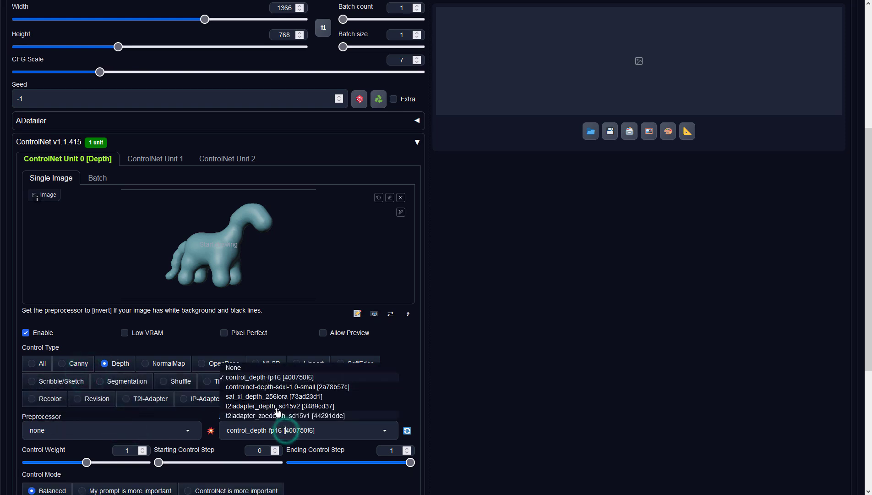
click(277, 394)
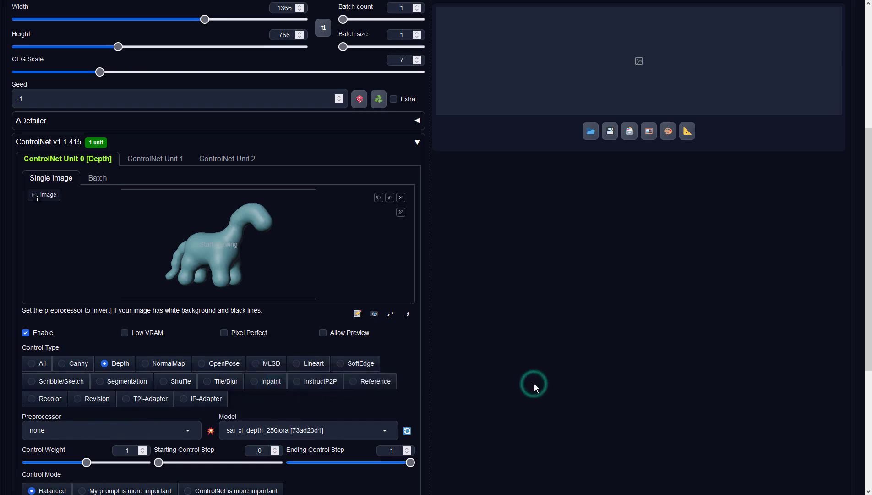
Generate the robot dinosaur image in txt2img and inspect the result at full size.
scroll(534, 383, up, 5)
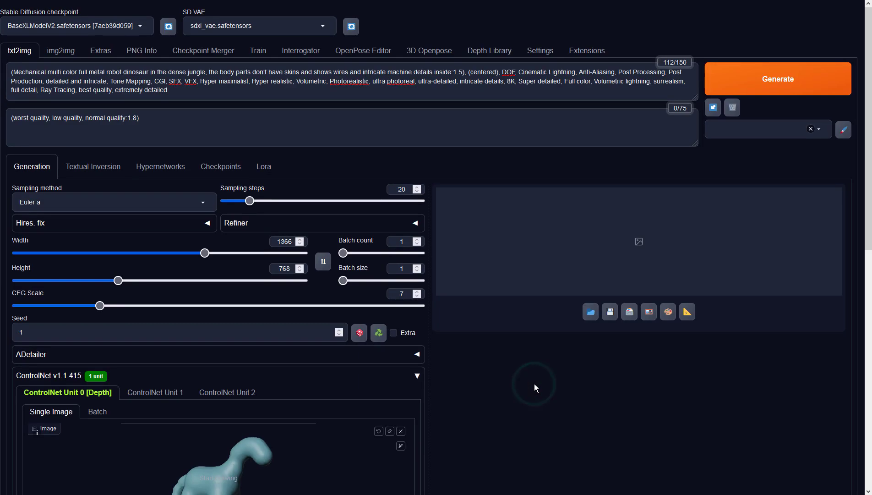
click(772, 85)
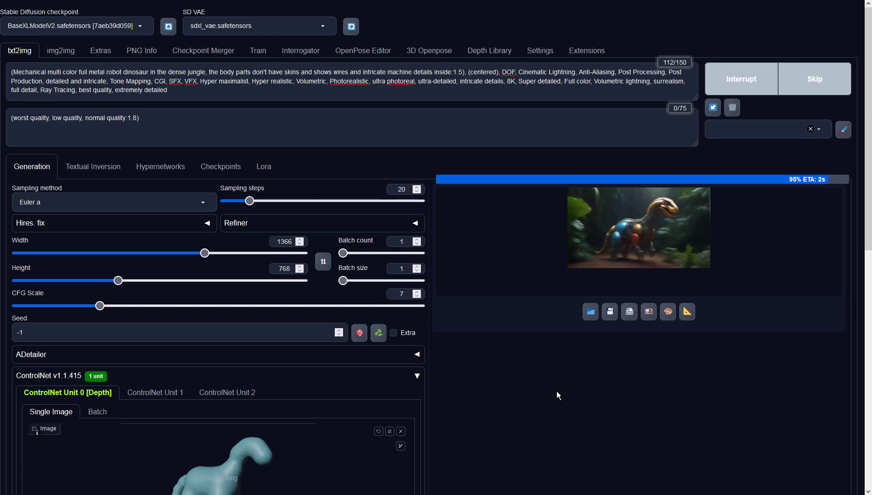
click(587, 334)
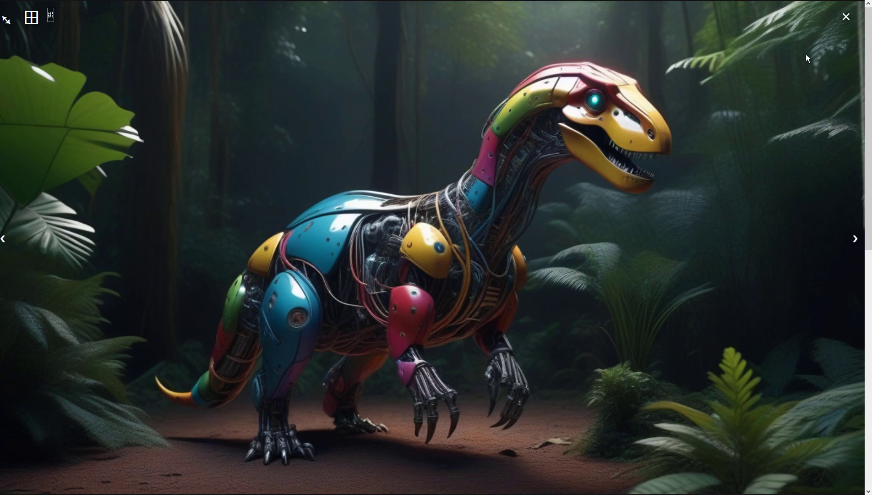
click(846, 18)
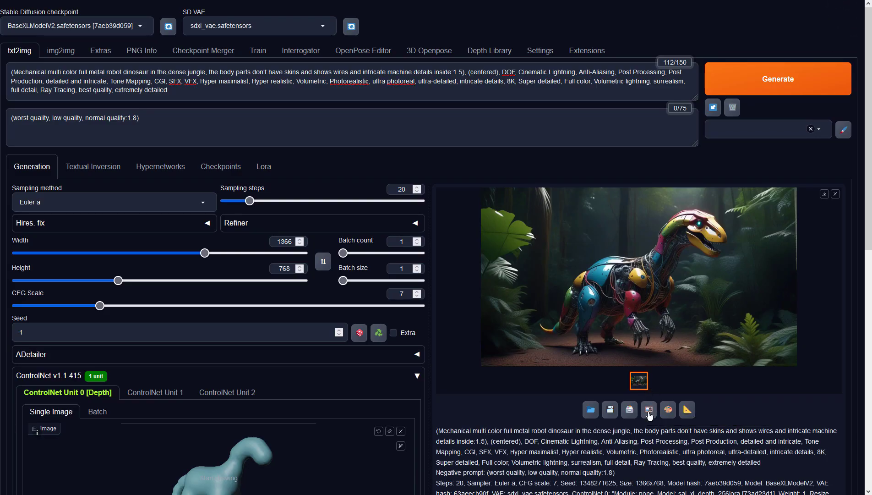
Send the generated dinosaur image to img2img and set the denoising strength to 0.9.
click(650, 415)
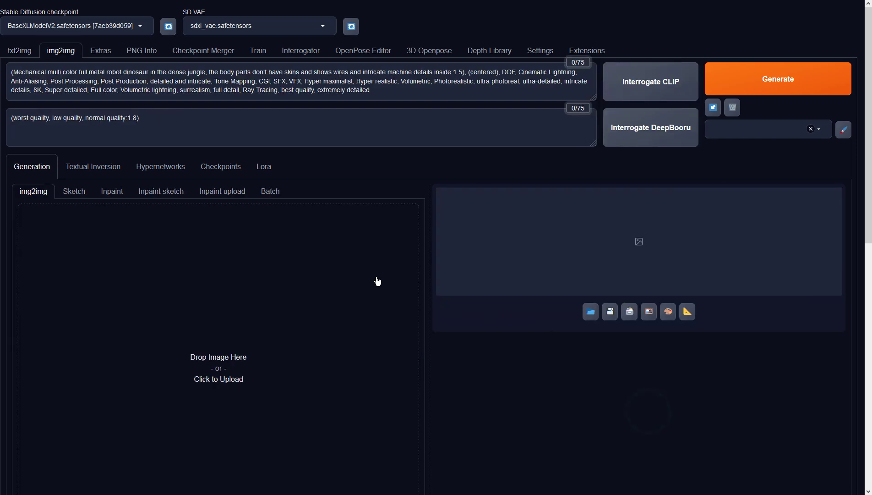
scroll(378, 282, down, 1)
scroll(379, 282, down, 3)
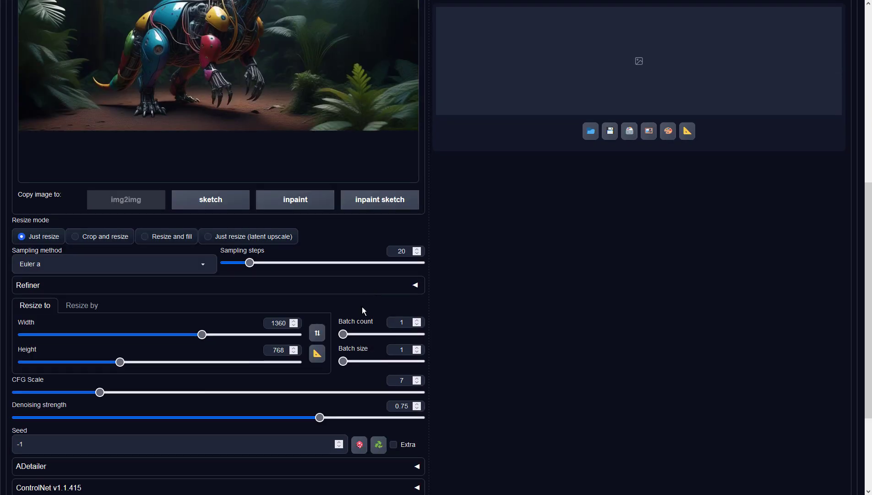
click(317, 418)
drag(323, 419, 380, 419)
Generate an img2img variation of the robot dinosaur and inspect it at full size.
scroll(506, 380, up, 7)
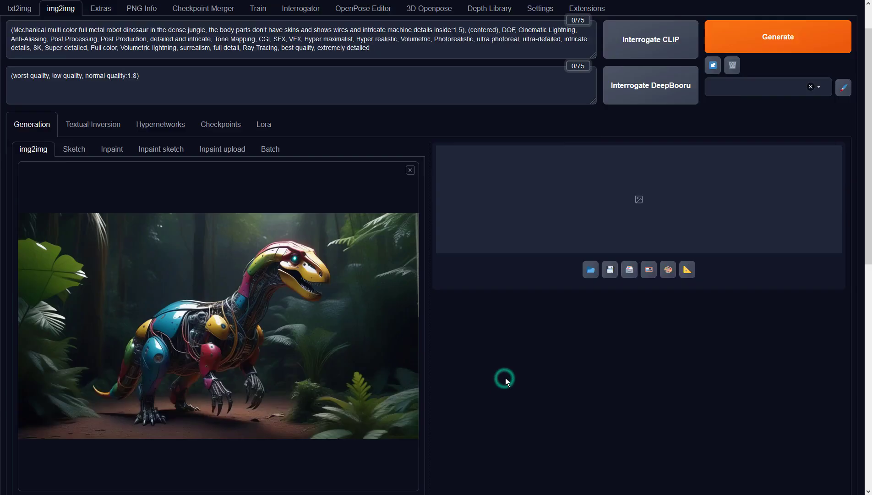
click(764, 81)
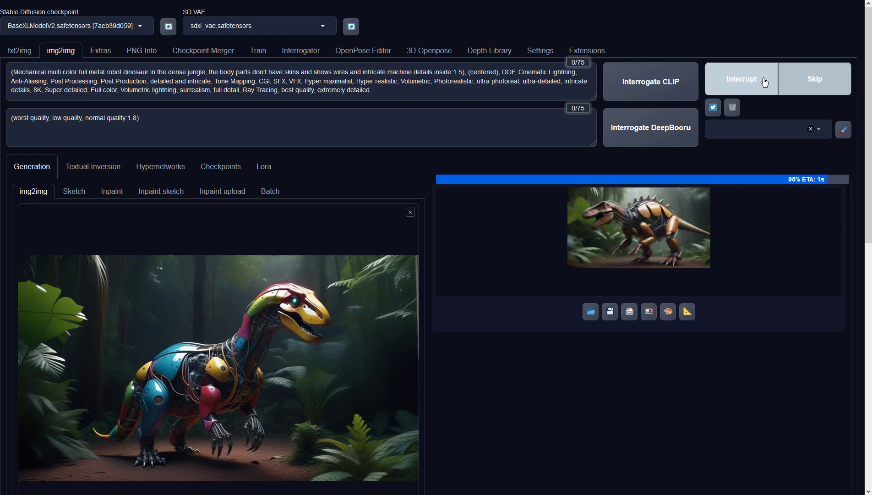
click(665, 261)
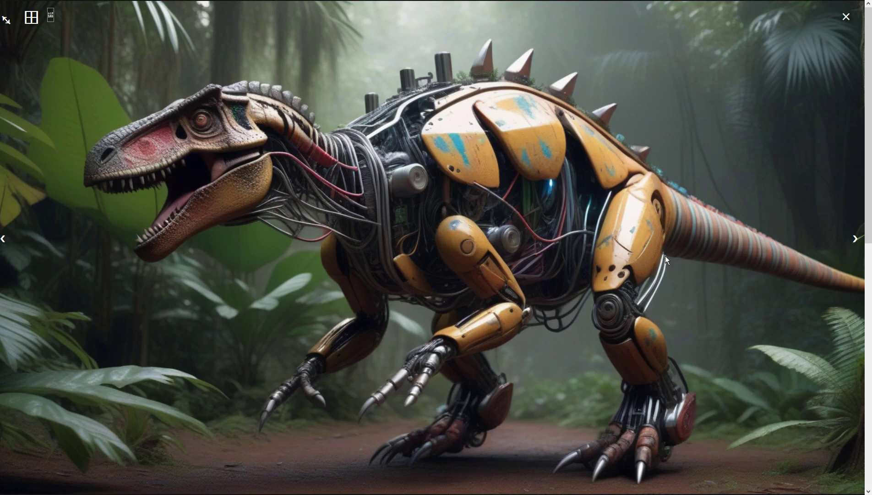
click(846, 16)
Generate another img2img variation with the DPM++ 3M SDE Karras sampling method and inspect it at full size.
scroll(152, 311, down, 4)
click(147, 303)
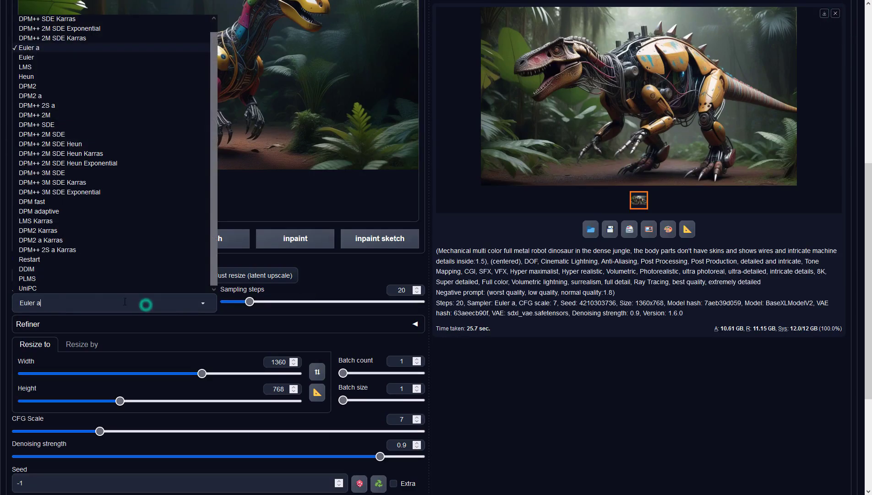
click(48, 182)
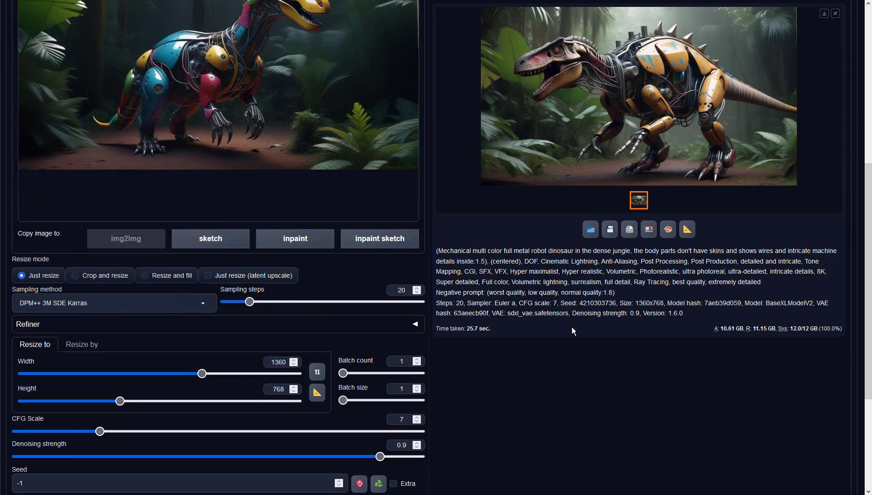
scroll(640, 304, up, 7)
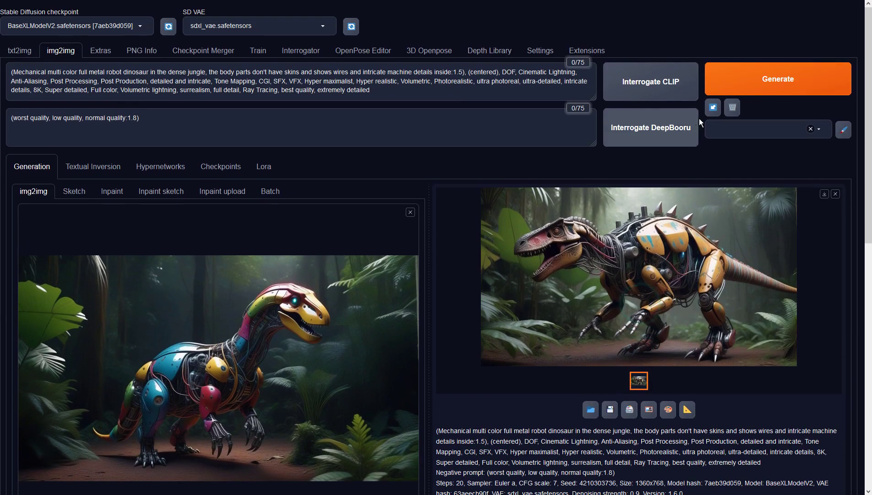
click(726, 80)
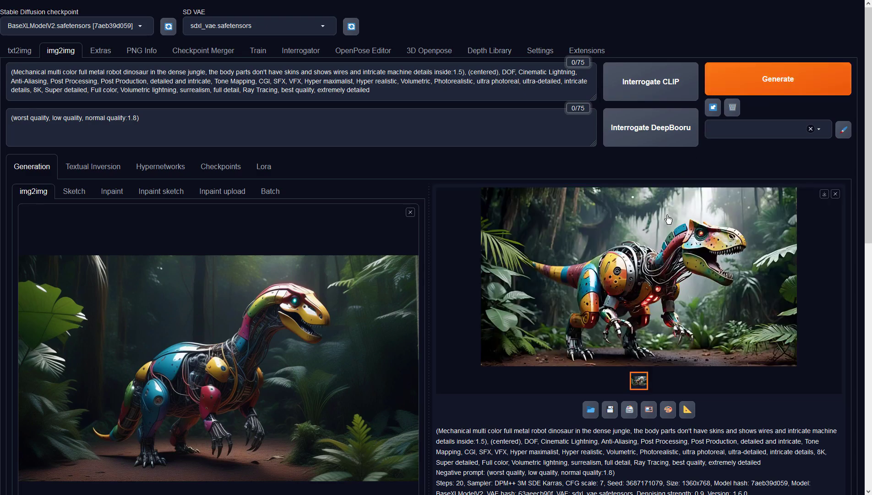
click(667, 215)
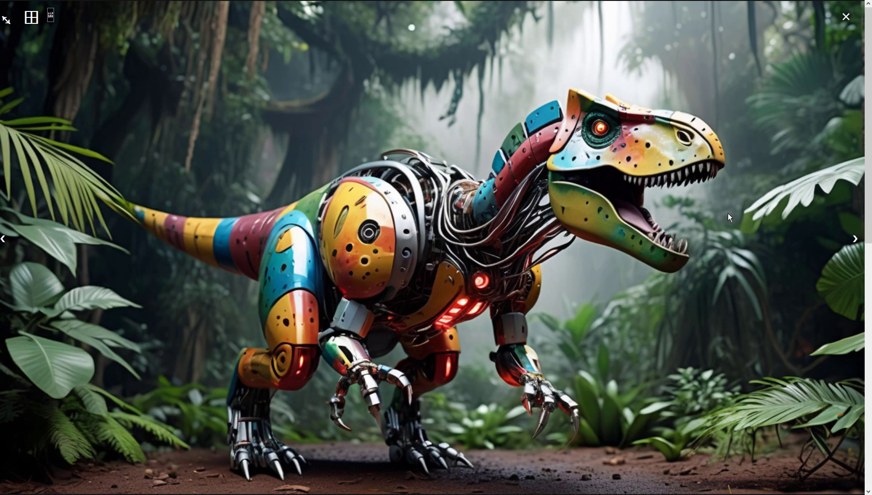
click(845, 17)
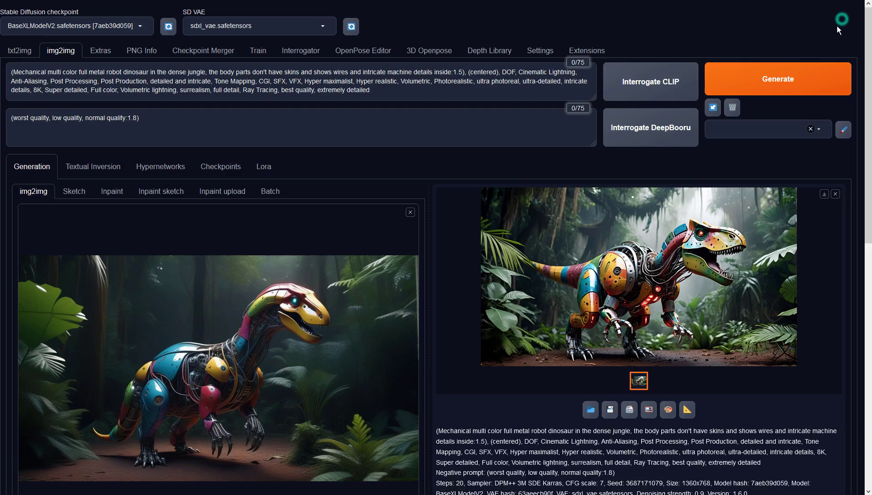
Use the latest generated dinosaur as the img2img source image and set the sampling steps to 40.
click(650, 410)
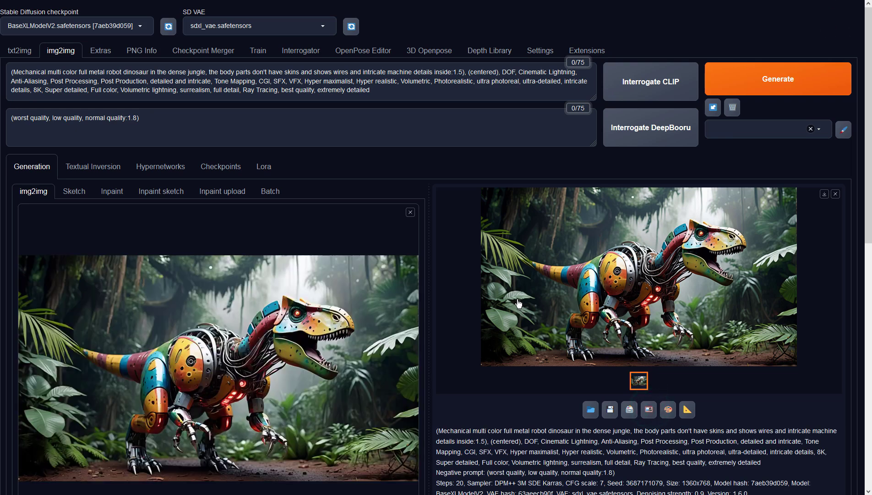
scroll(434, 297, down, 4)
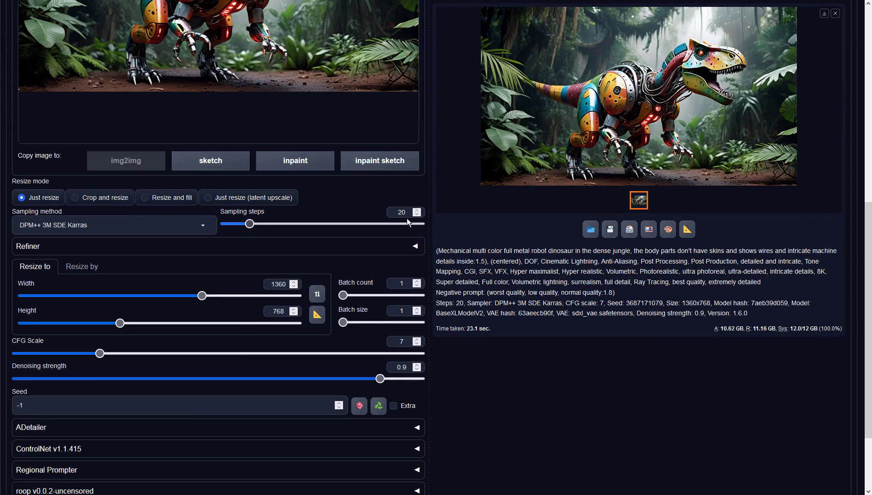
double_click(401, 211)
text(40)
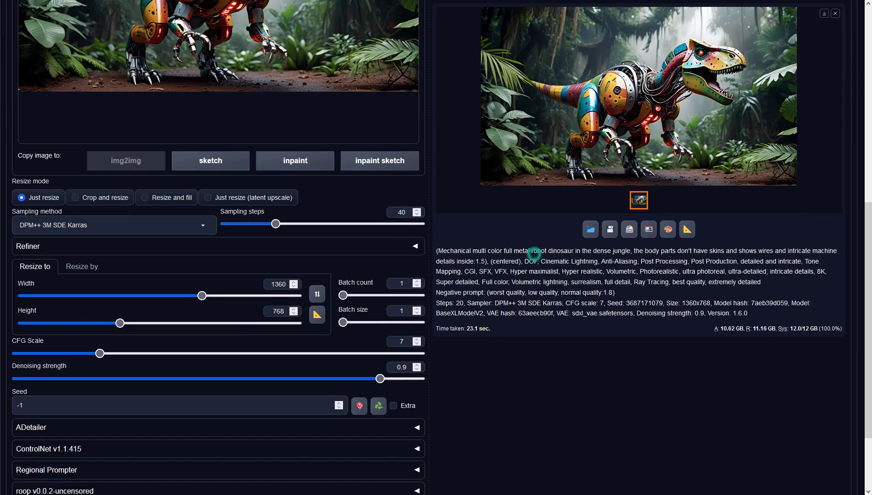
Generate the dinosaur variation from the new source image, inspect it at full size, and return to txt2img.
scroll(585, 261, up, 6)
scroll(585, 262, up, 3)
click(757, 79)
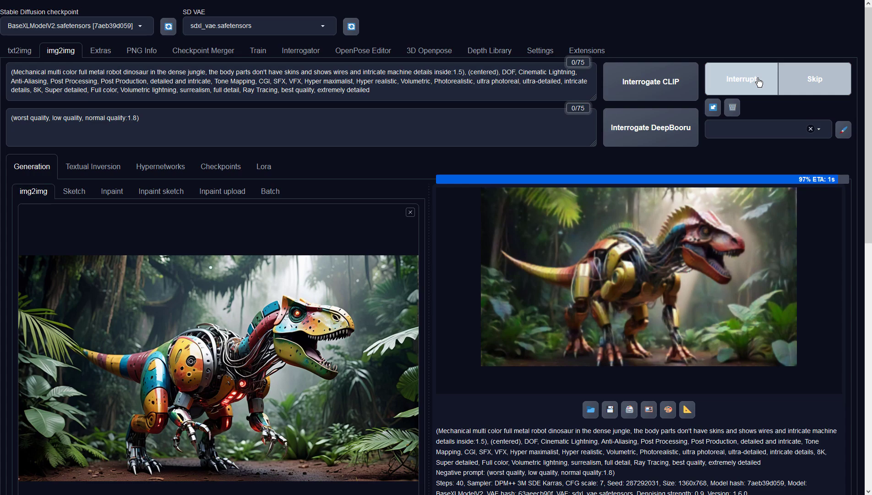
click(691, 282)
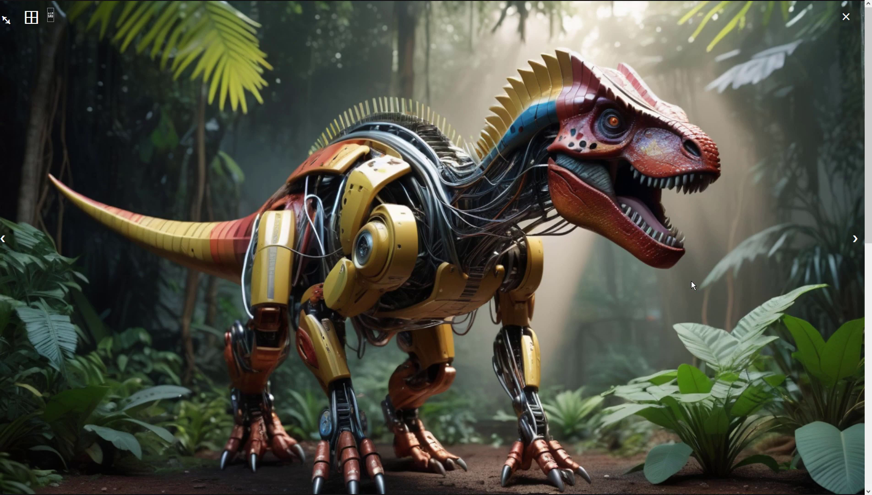
click(845, 16)
click(21, 50)
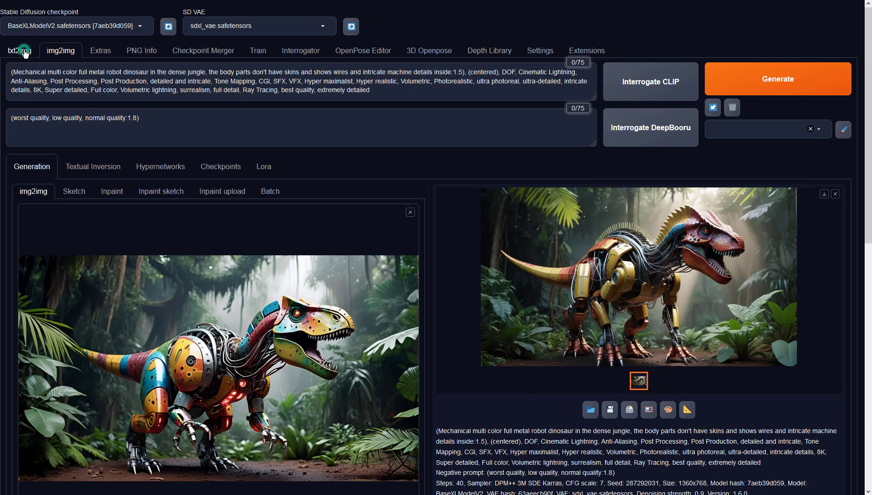
Disable the depth ControlNet Unit 0 for txt2img generation.
click(401, 431)
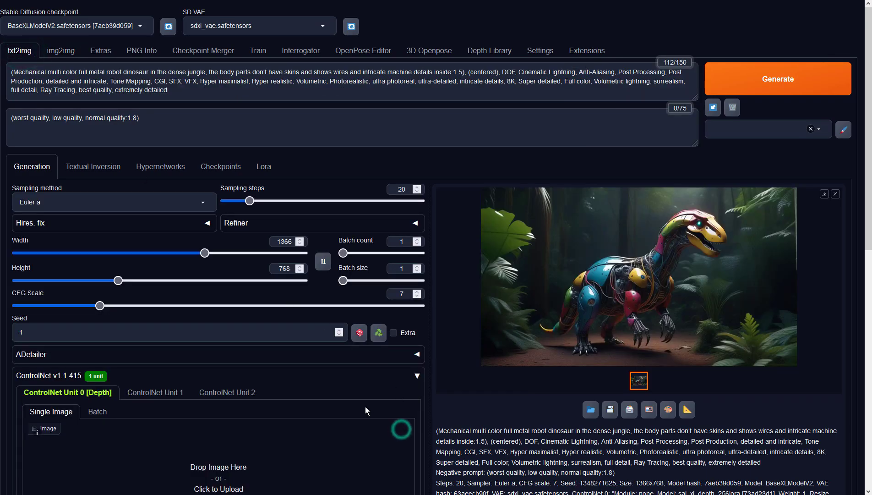
scroll(401, 431, down, 5)
click(25, 333)
scroll(23, 335, up, 5)
Replace the mechanical dinosaur description in the txt2img prompt with "Thank you, AI. Please draw anything you want to draw.", keeping the 1.5 weight.
drag(13, 72, 451, 72)
text(Thank you, AI)
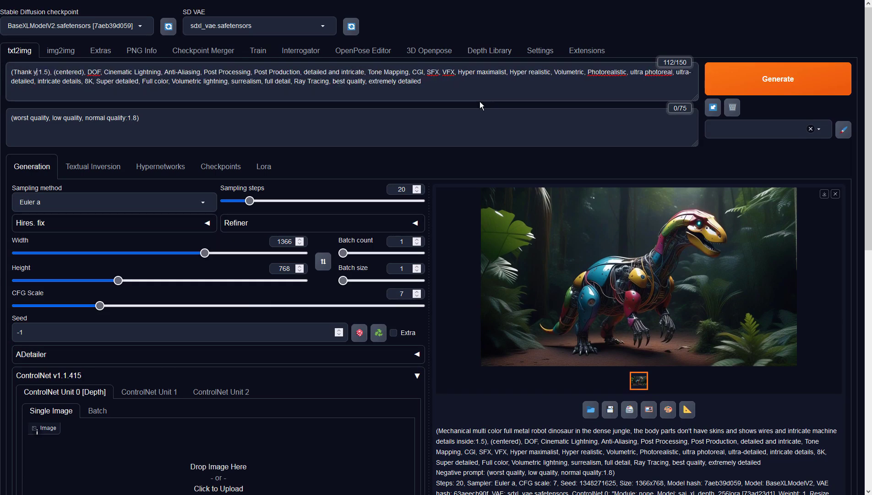
text(.  Please dr)
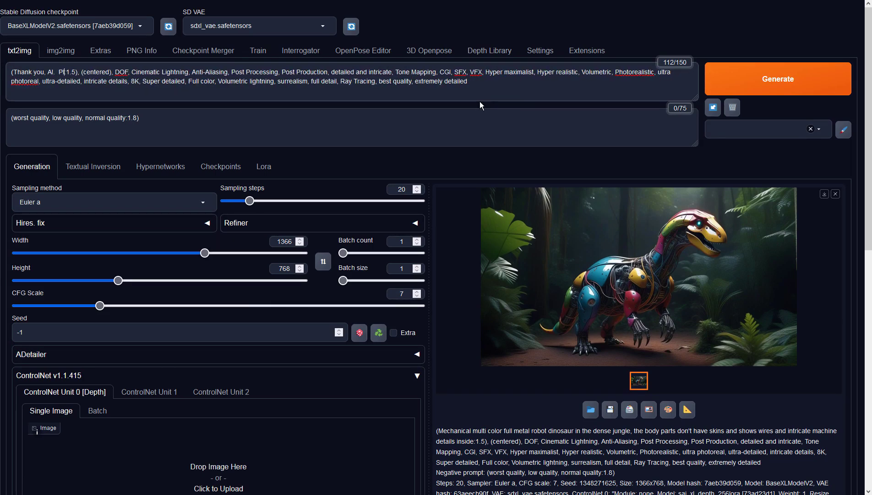
text(aw anything you want)
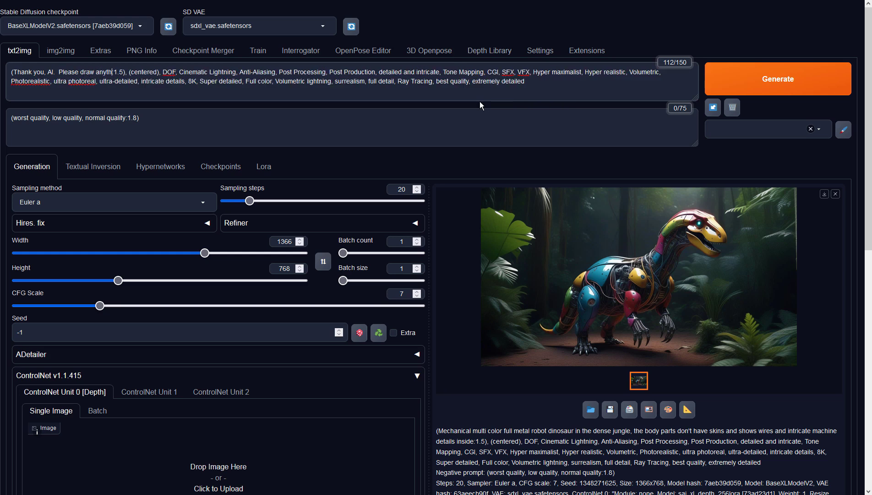
text( to draw)
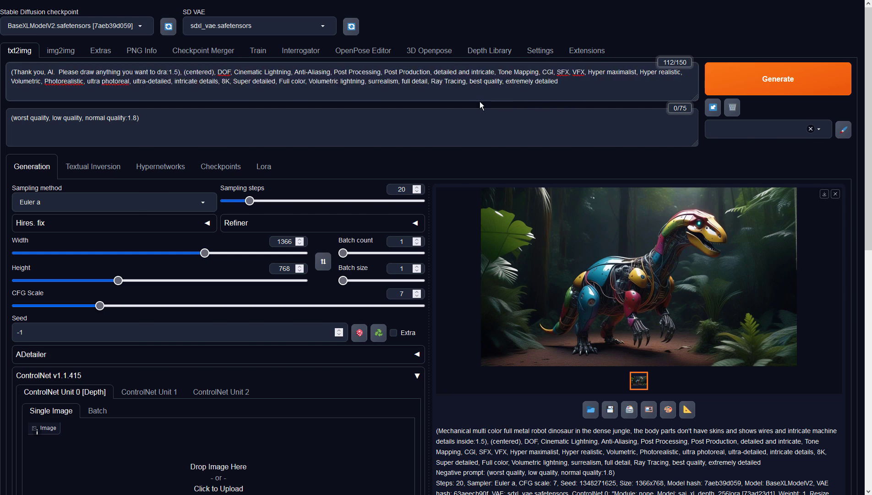
text(.)
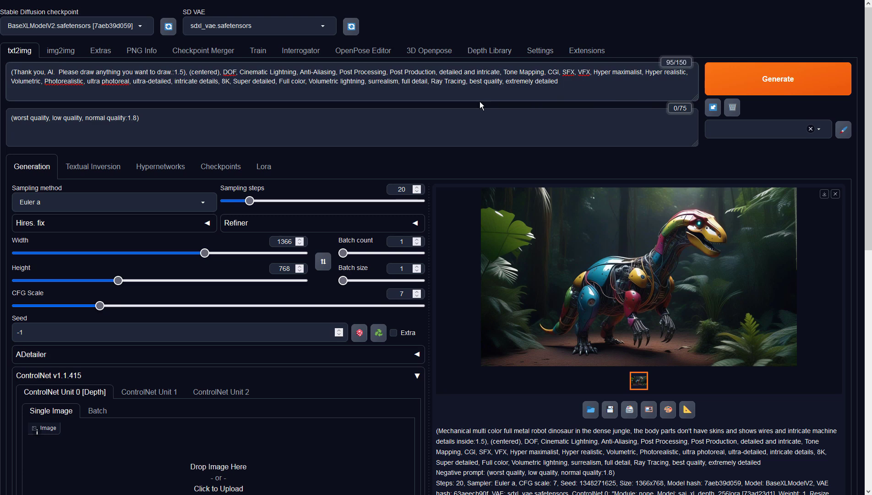
Generate a txt2img image from the open-ended prompt and inspect it at full size.
click(755, 89)
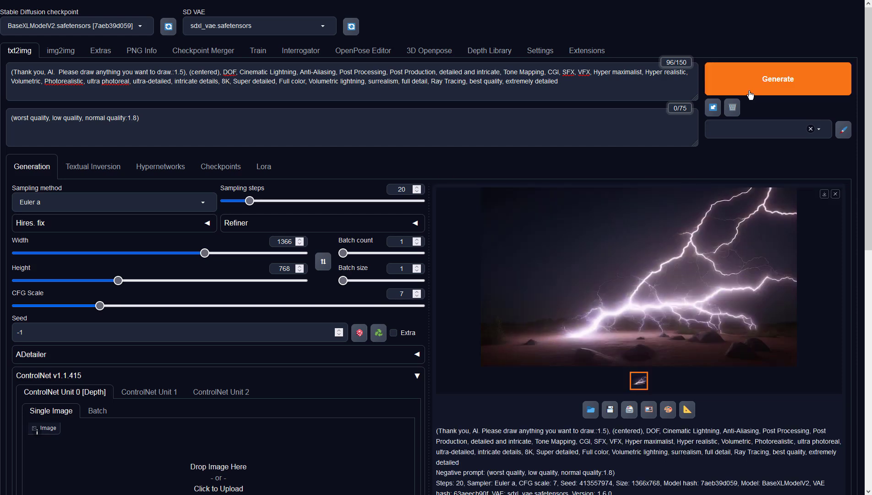
click(604, 258)
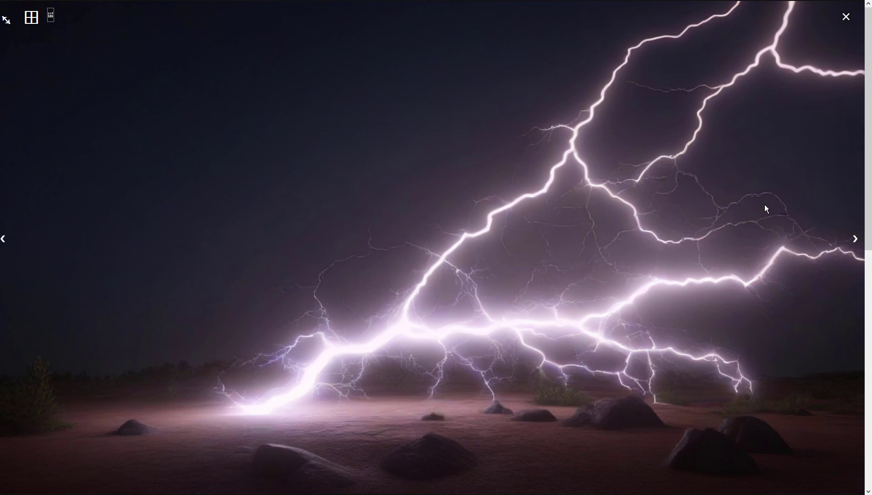